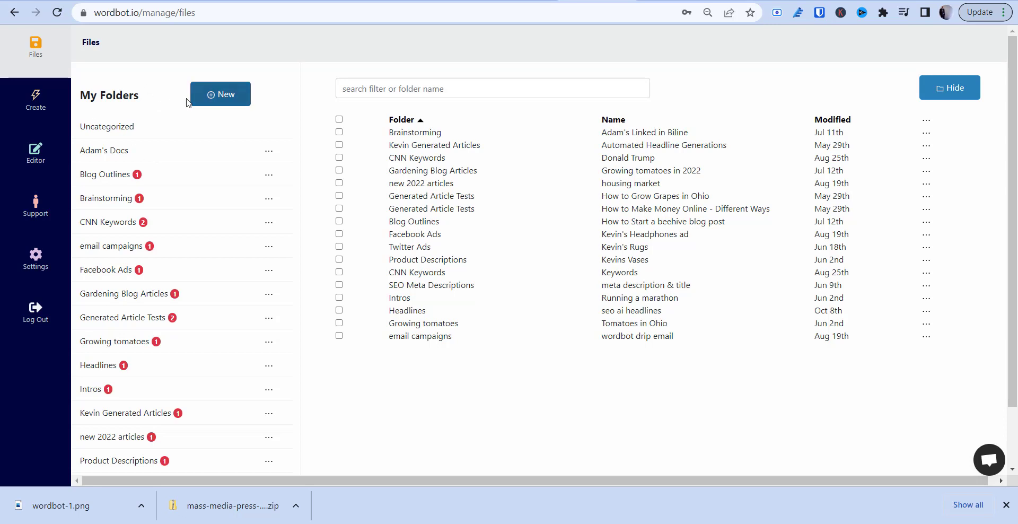
Look over the Create tools and the Editor page, and return to the Files page.
click(37, 108)
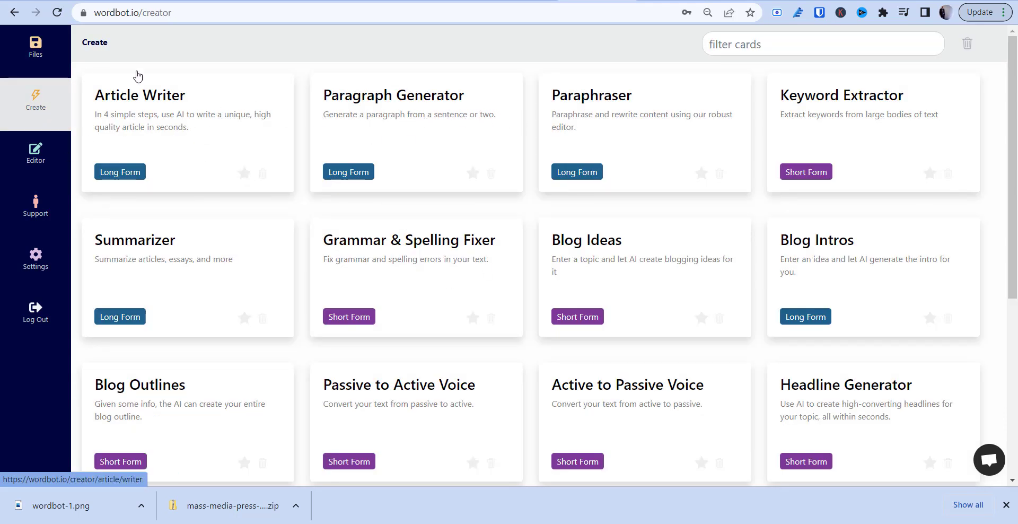
click(37, 158)
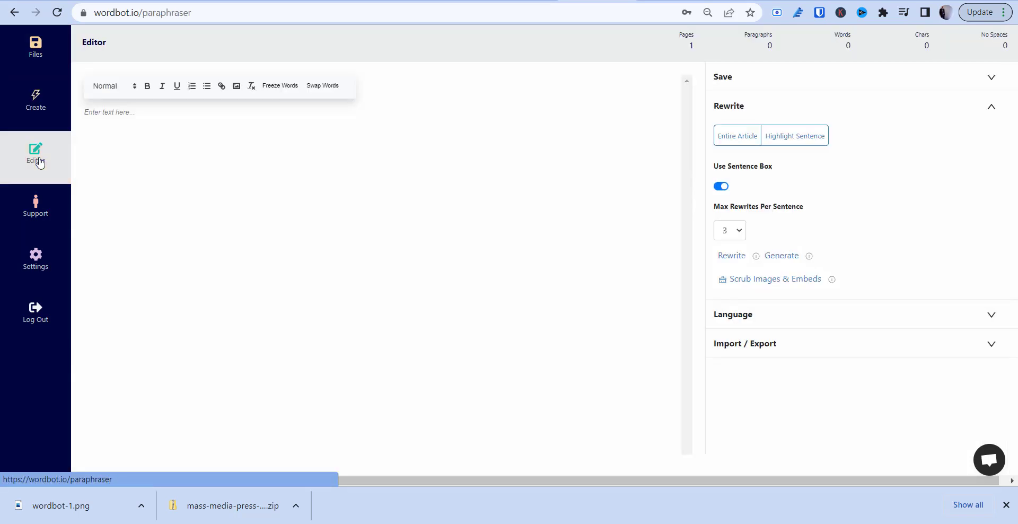
click(24, 53)
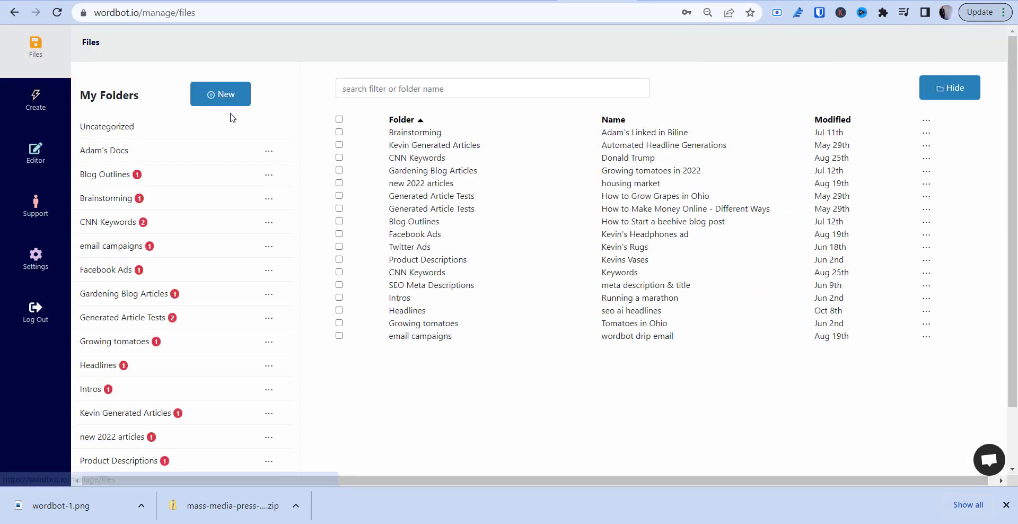
Create a folder named "Essays College 2022" and open it from the folder list.
click(224, 97)
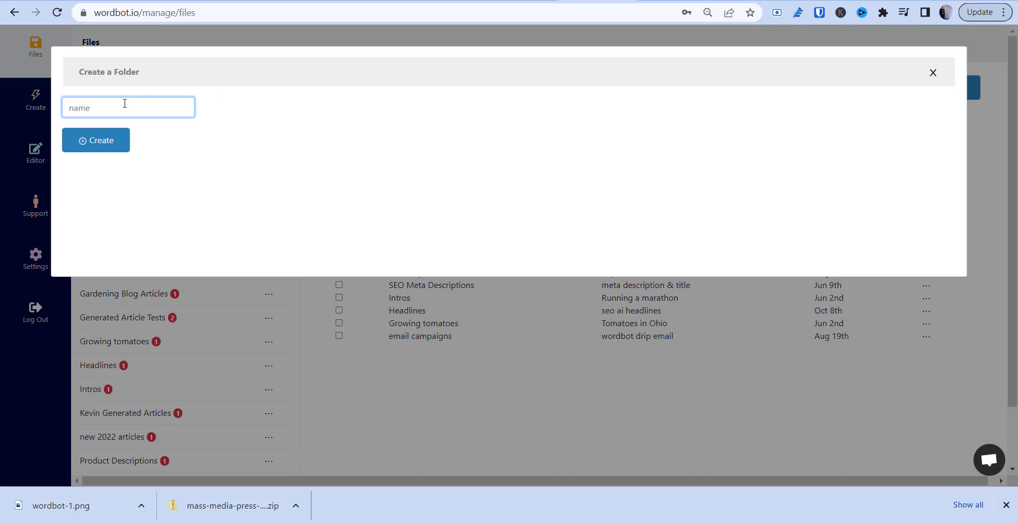
text(Essays College 2022)
click(100, 141)
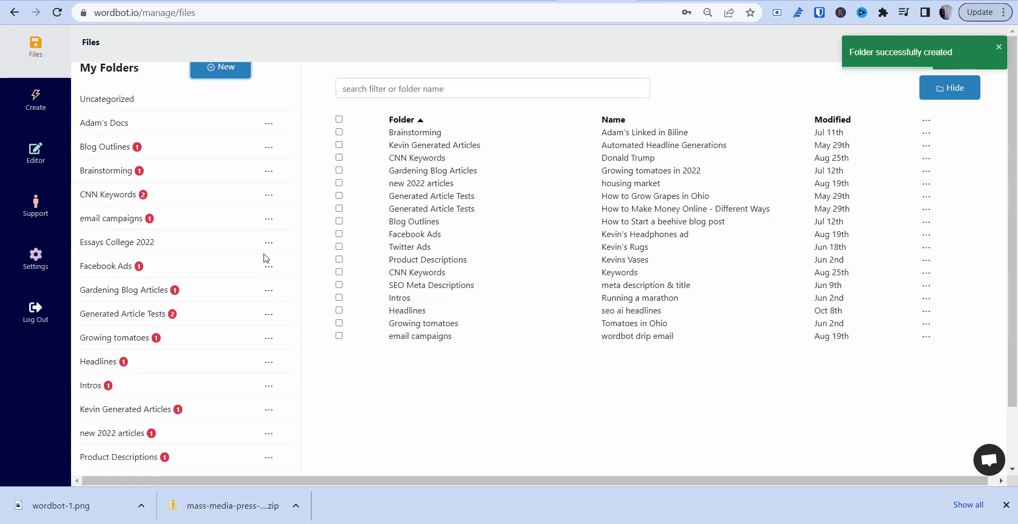
scroll(220, 297, down, 1)
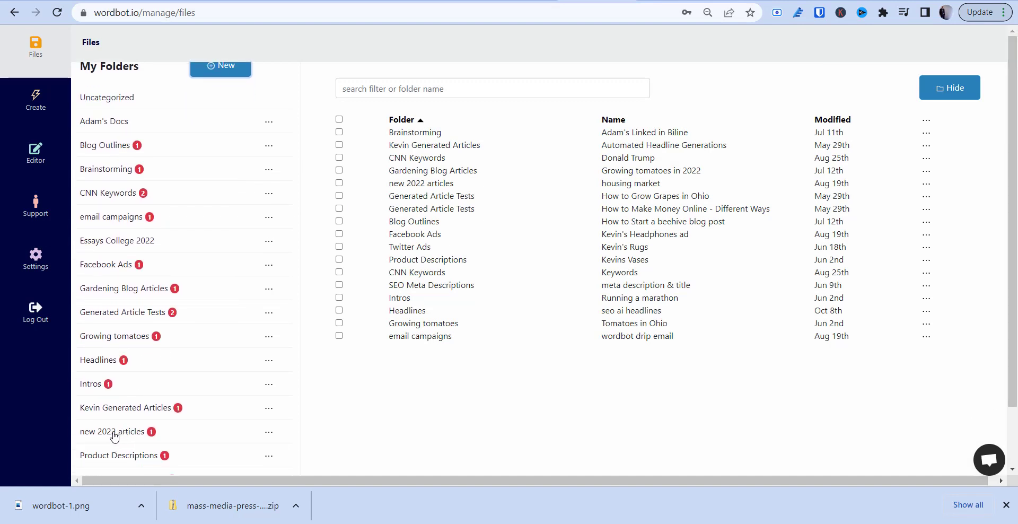
scroll(113, 435, up, 1)
click(115, 271)
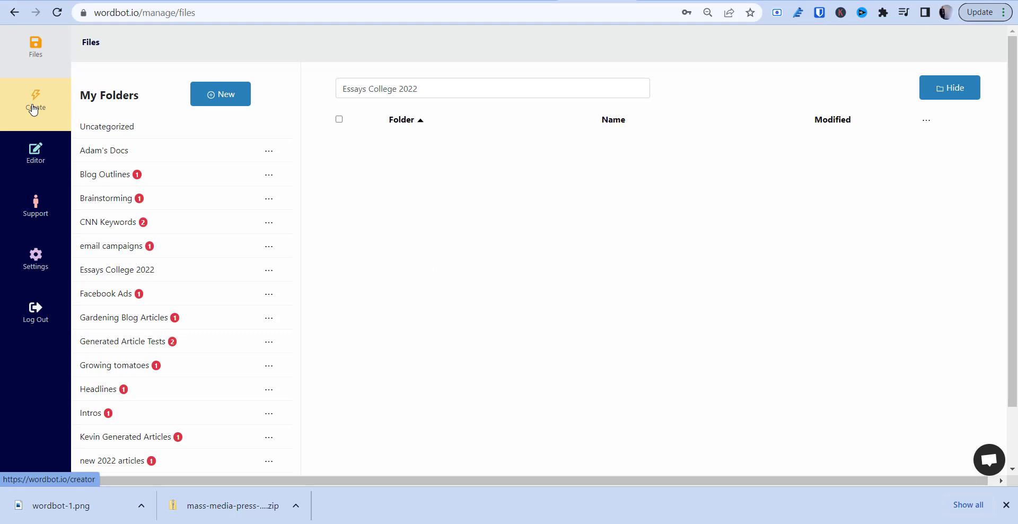
Copy the entire George Washington essay from the untitled Notepad document into the empty Wordbot editor.
click(31, 171)
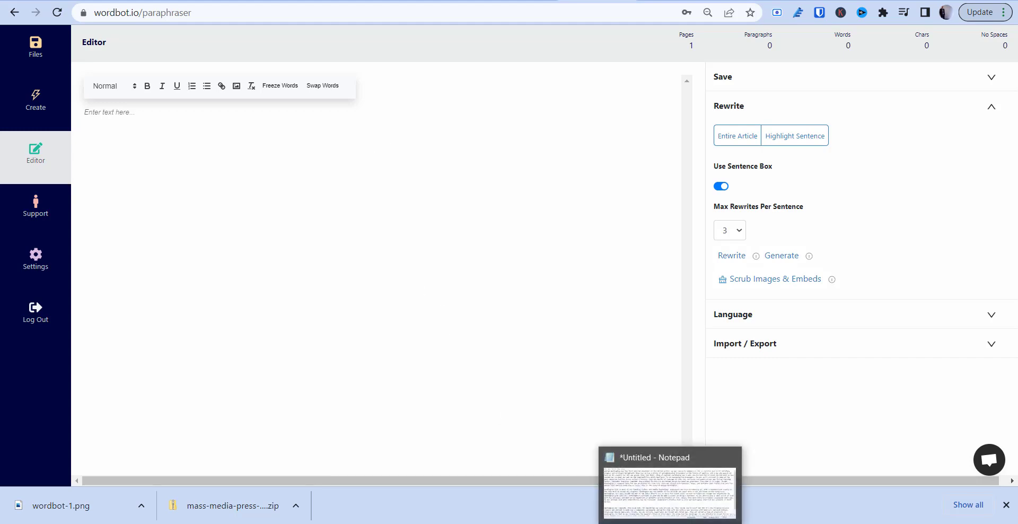
click(670, 523)
scroll(346, 250, down, 1)
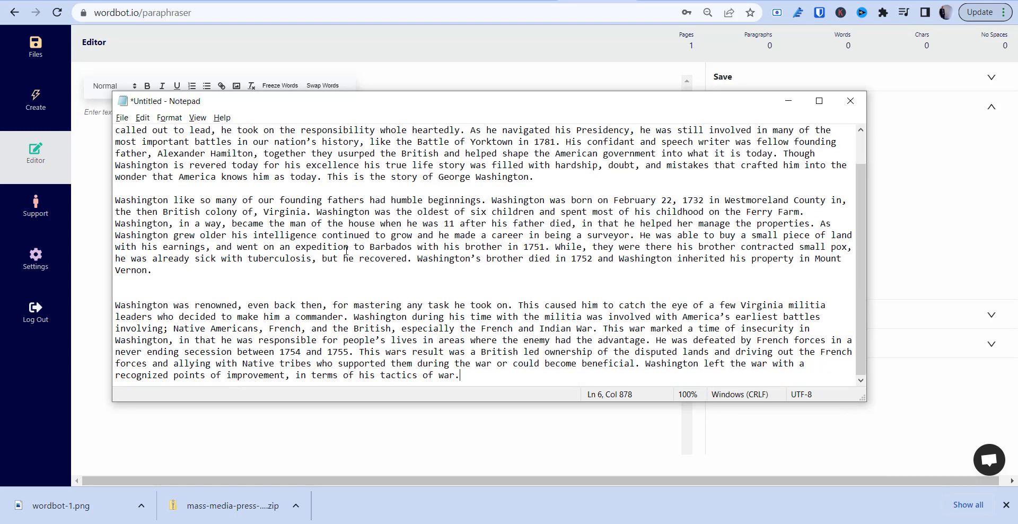
scroll(347, 251, up, 1)
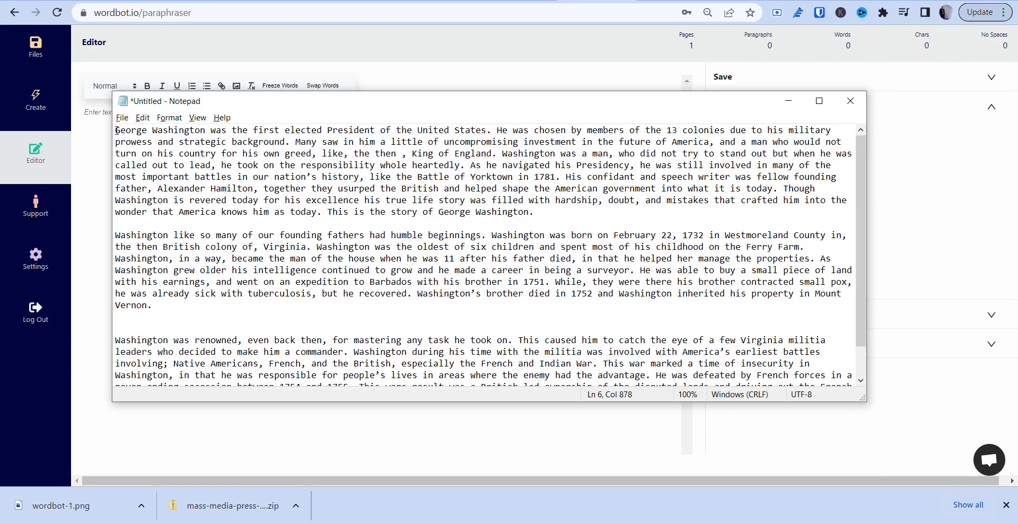
drag(116, 130, 579, 429)
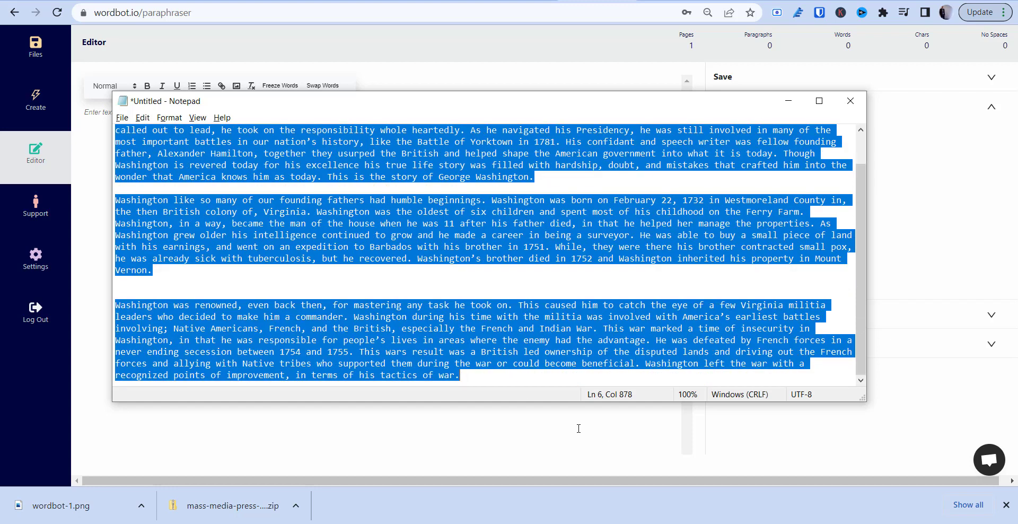
scroll(409, 188, up, 1)
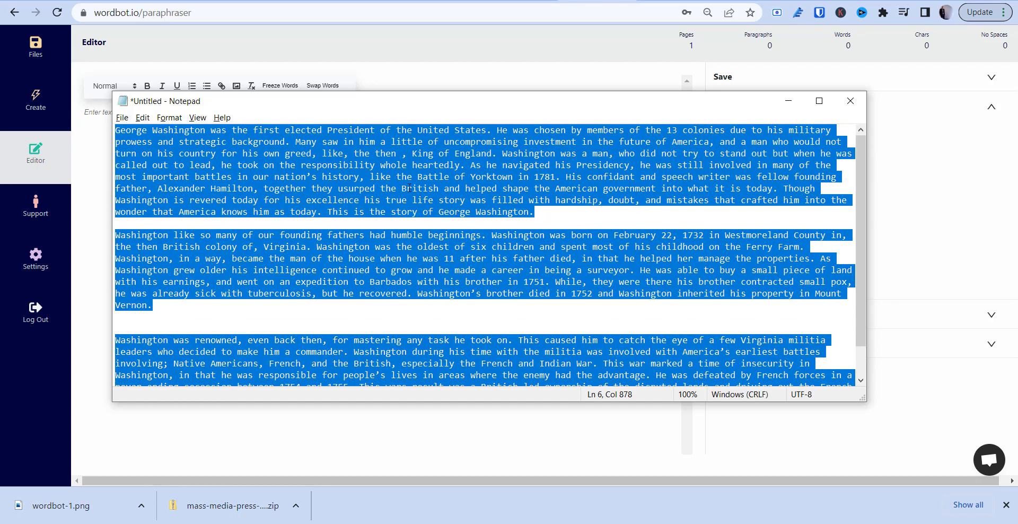
right_click(367, 176)
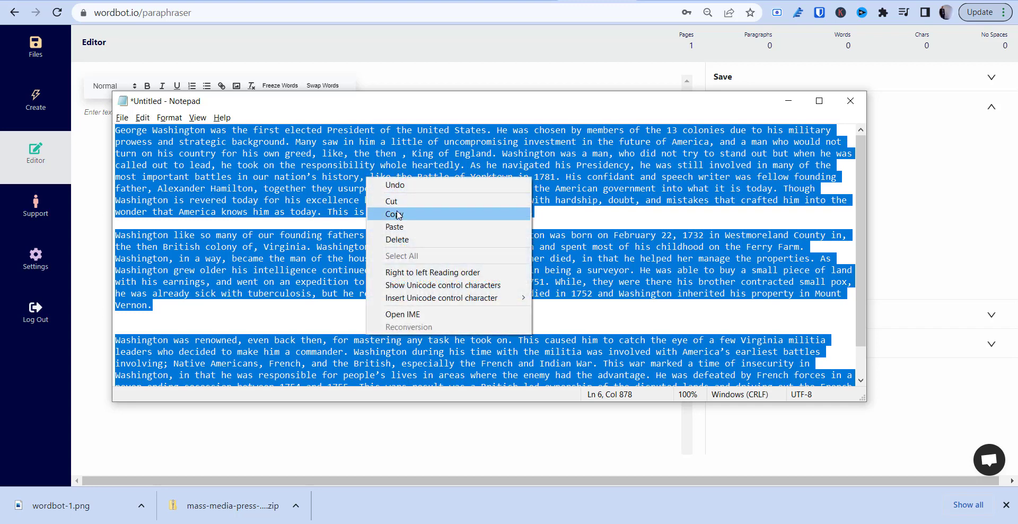
click(380, 214)
click(788, 102)
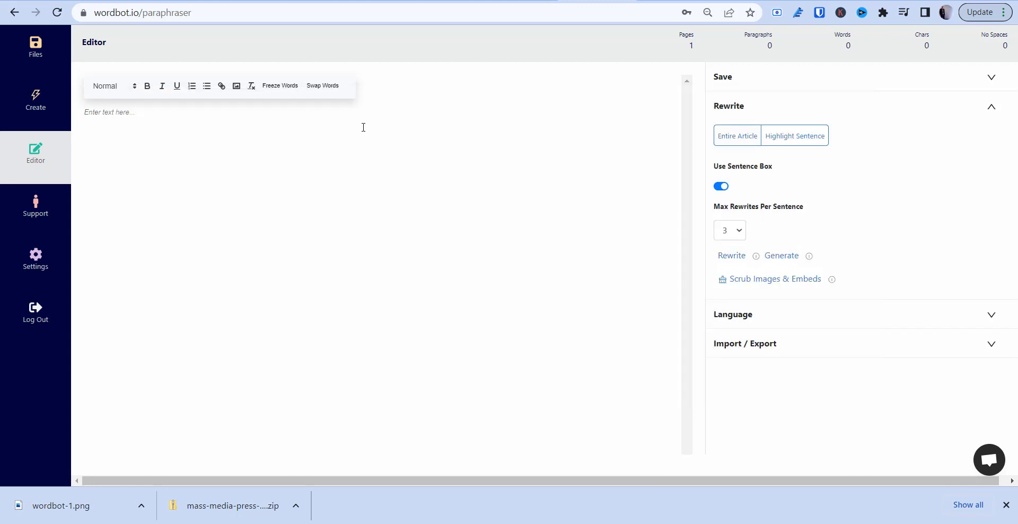
key(ctrl+v)
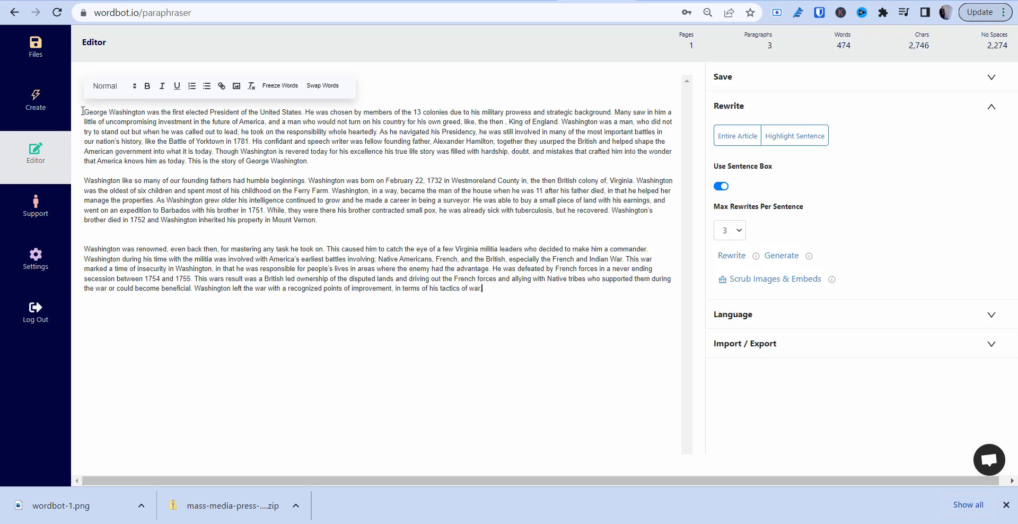
Generate rewrites for the essay's first two sentences, compare the suggestions with the original, and close the Paraphraser.
drag(84, 112, 614, 106)
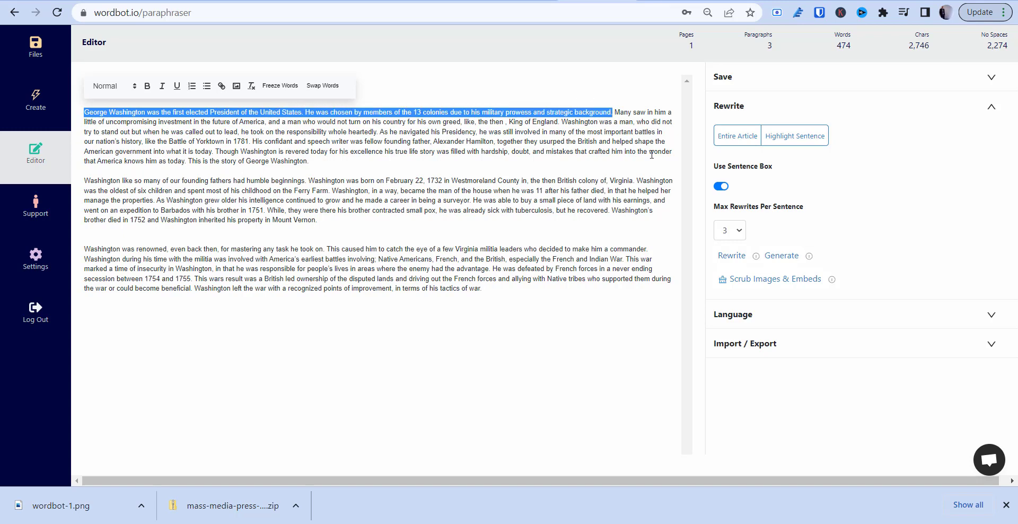
click(731, 257)
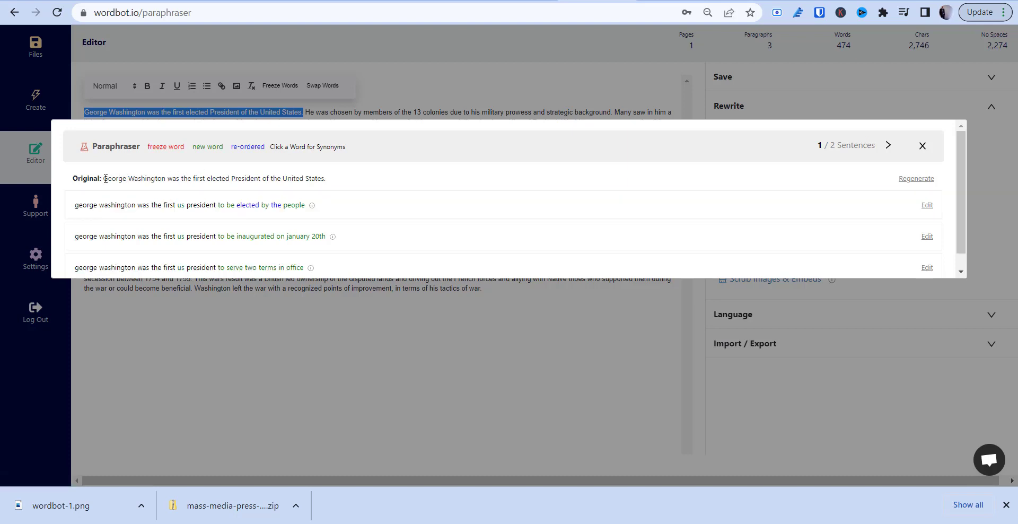
drag(104, 178, 334, 192)
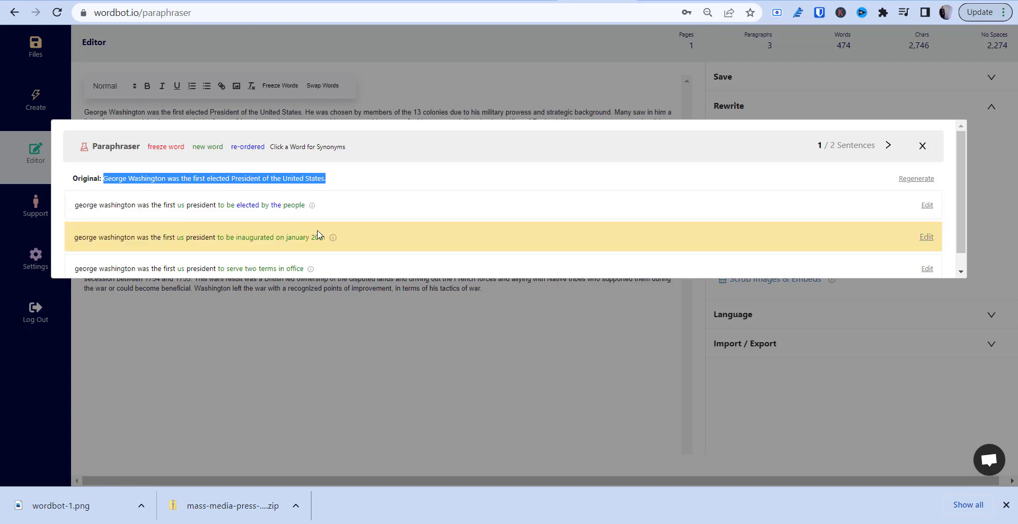
scroll(284, 236, down, 1)
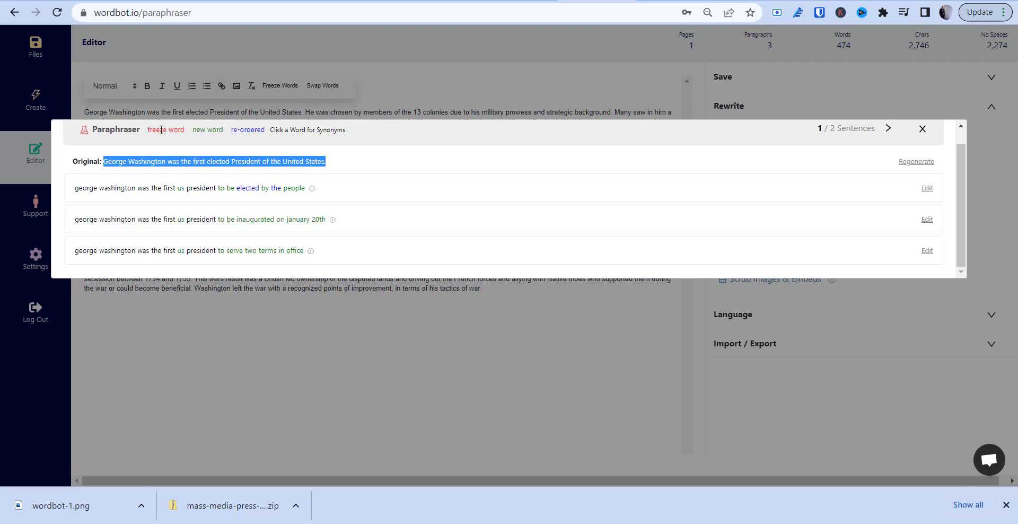
drag(147, 133, 185, 133)
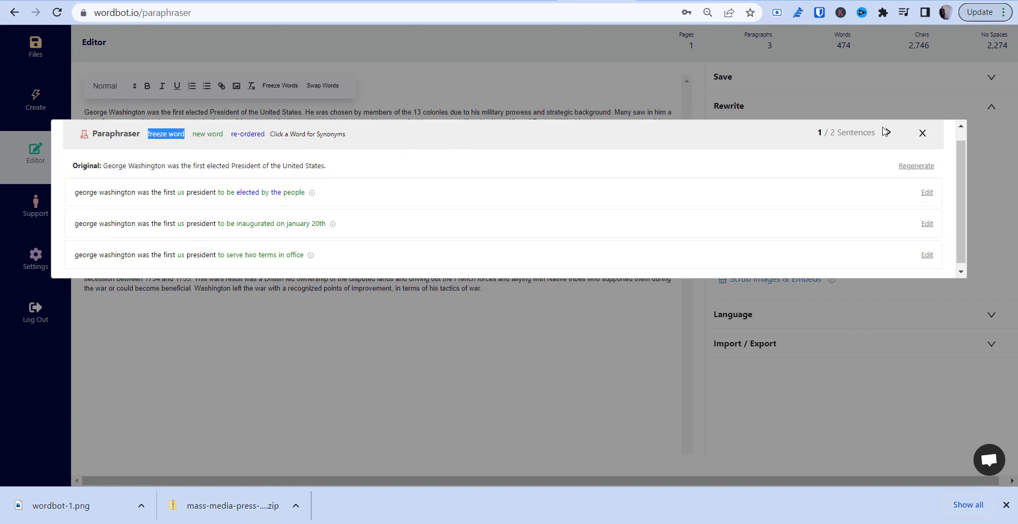
click(923, 134)
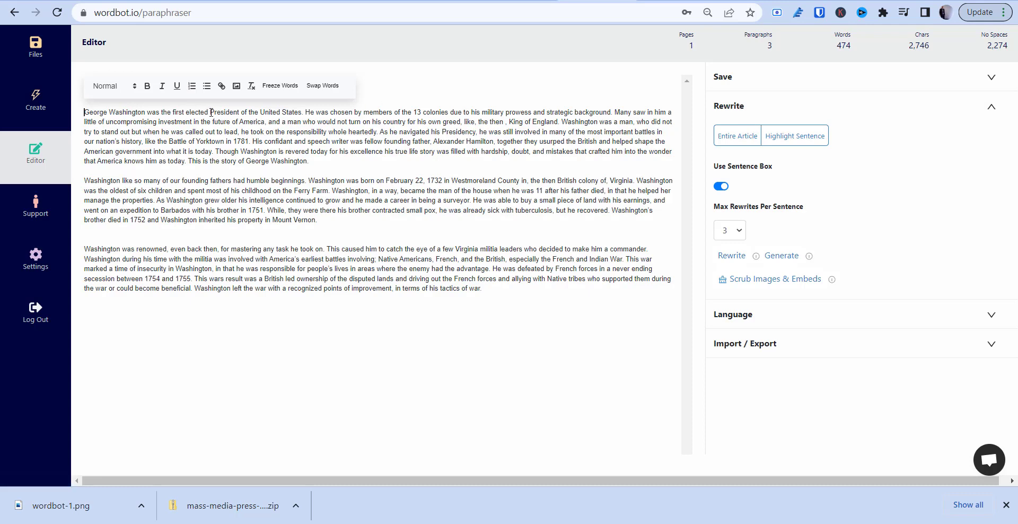
Add "George Washington" as a freeze phrase so that it is kept out of rewrites.
drag(145, 112, 83, 115)
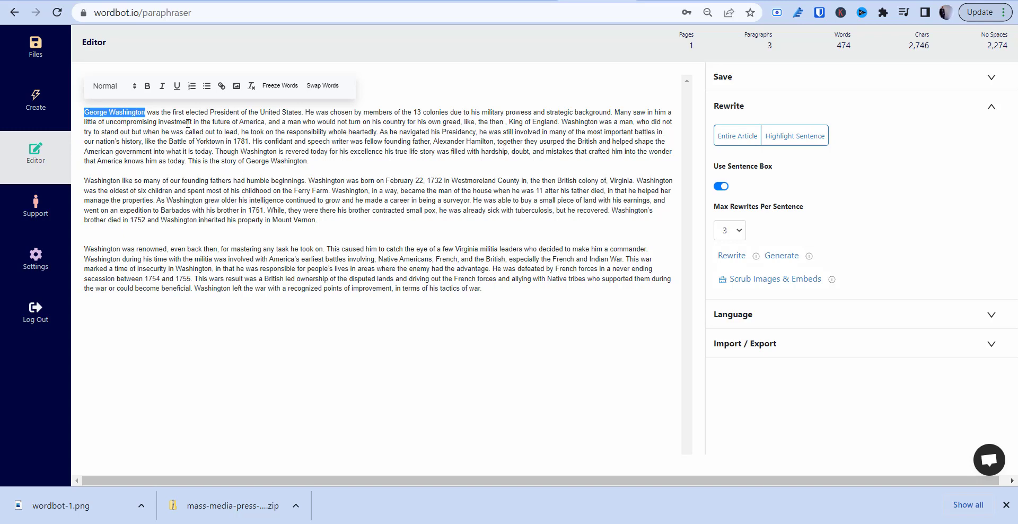
click(274, 87)
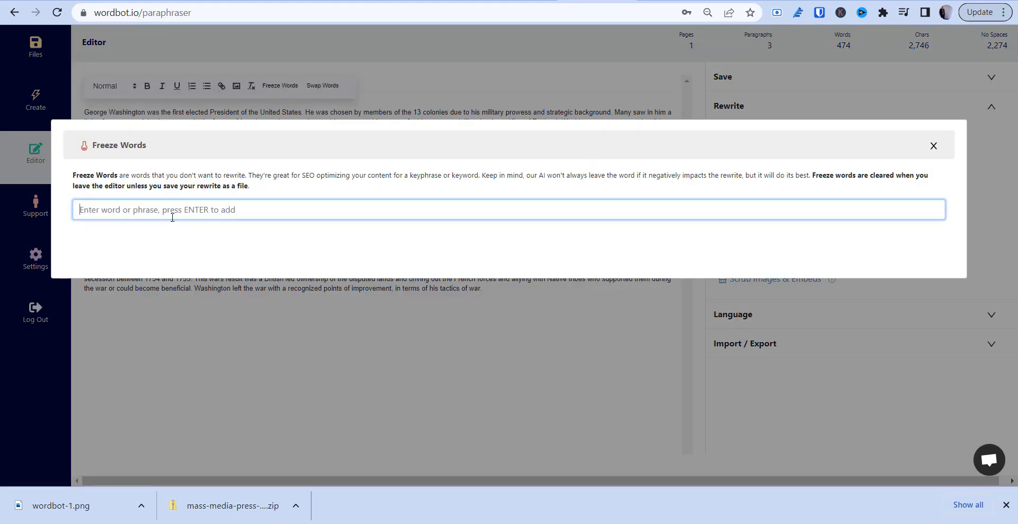
text(Georg)
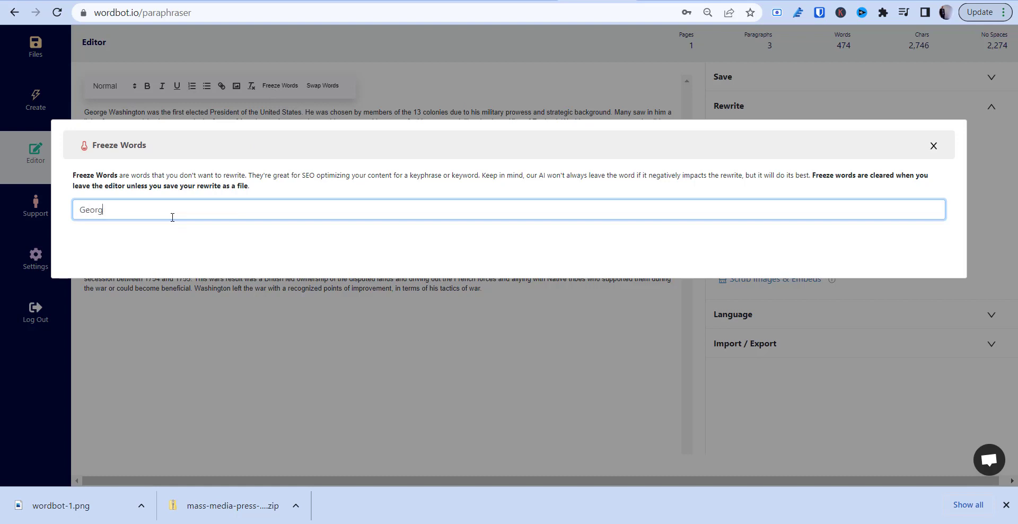
text(e Washington)
key(Tab)
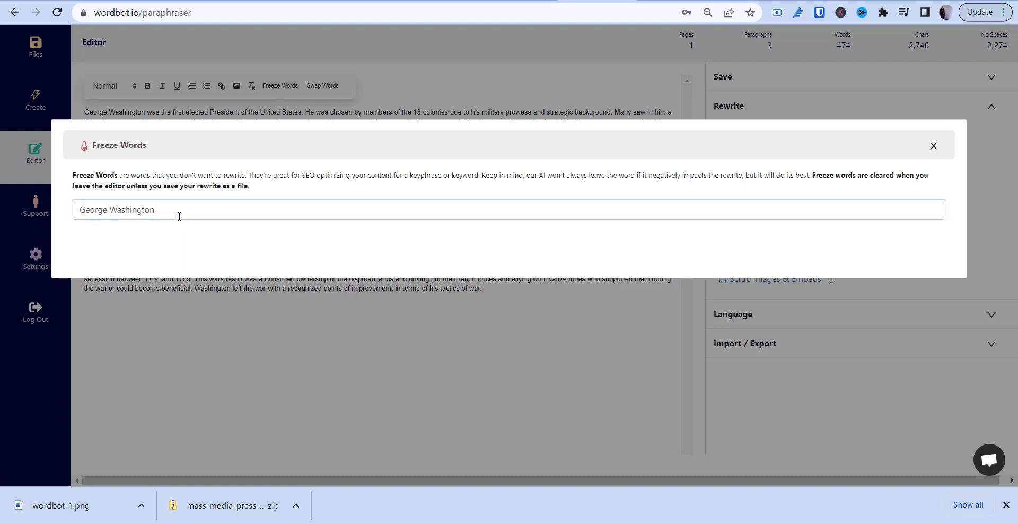
click(179, 216)
key(Return)
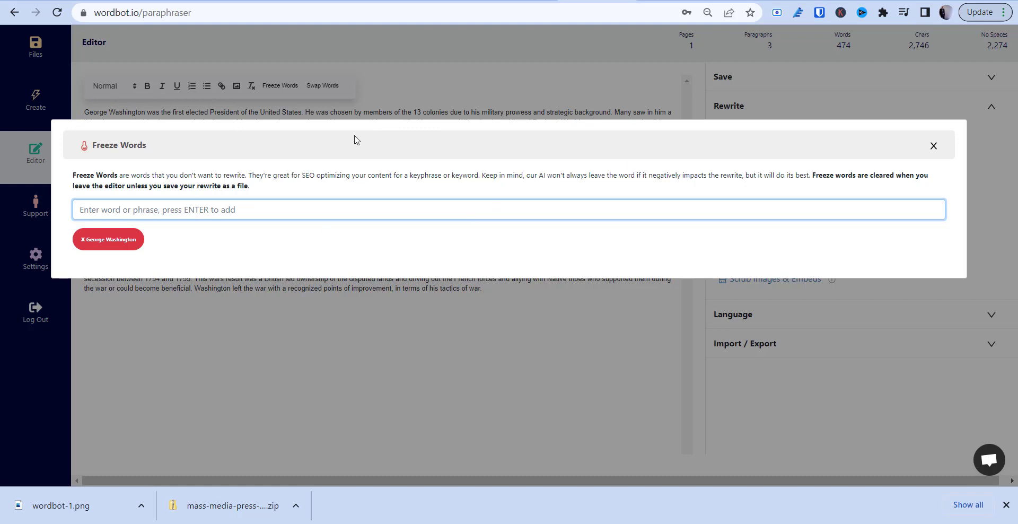
click(935, 146)
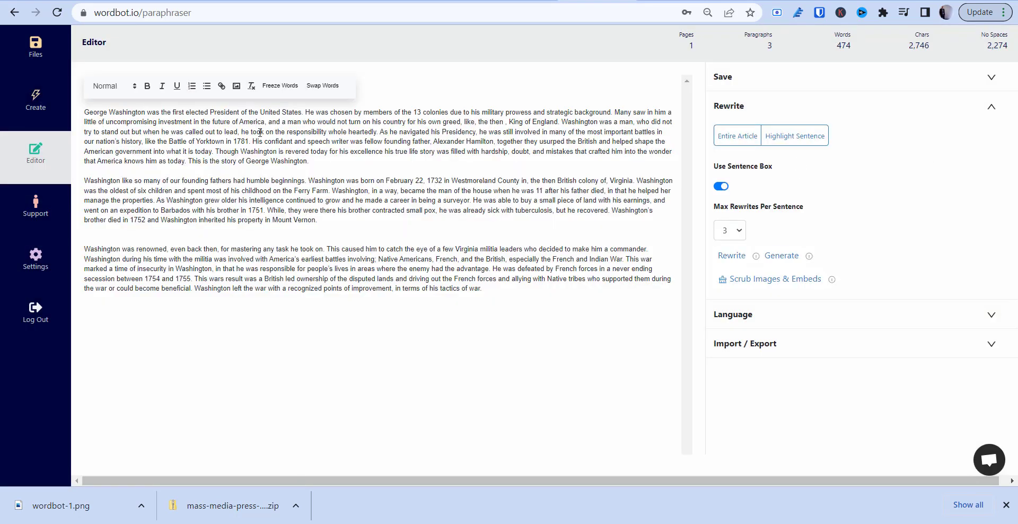
Rewrite the essay's first two sentences again with the freeze phrase applied and review the colour-coded suggestions.
drag(83, 112, 615, 112)
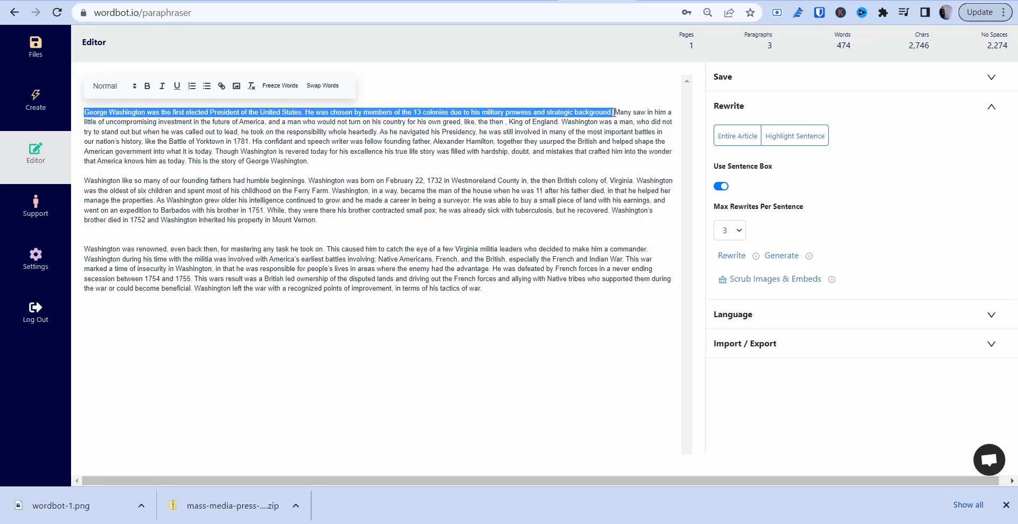
click(739, 137)
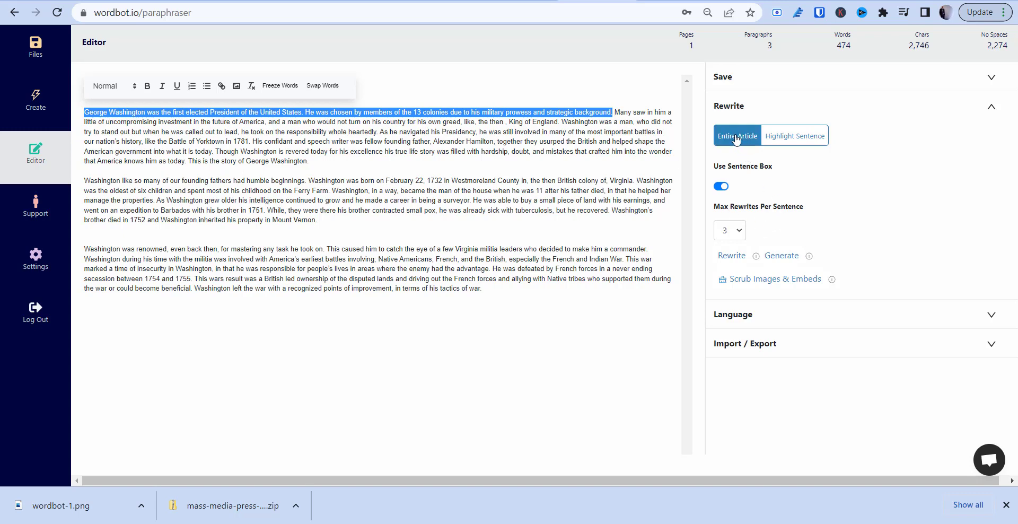
click(734, 255)
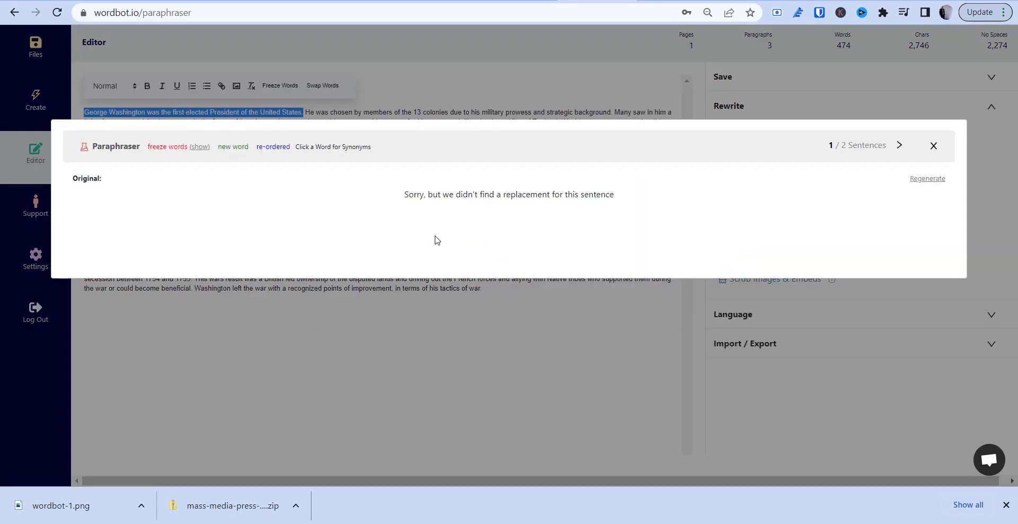
scroll(498, 226, down, 1)
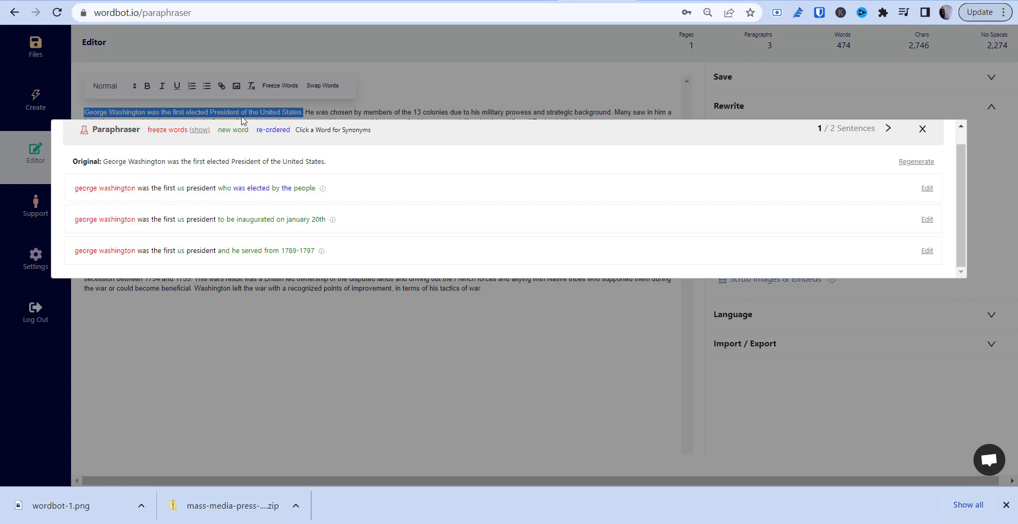
drag(223, 130, 242, 130)
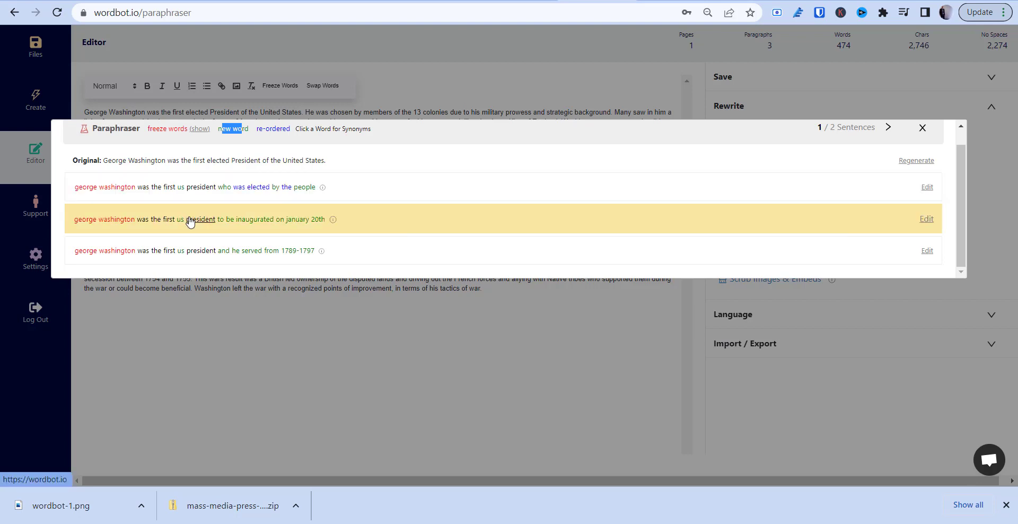
Look up synonyms for "inaugurated" in the second suggestion and "was" in the first suggestion.
click(255, 220)
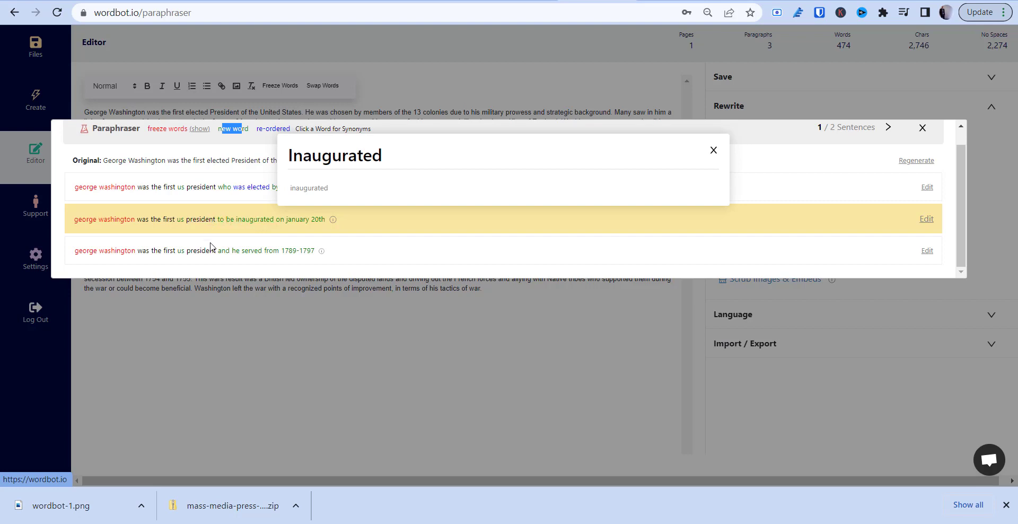
click(751, 155)
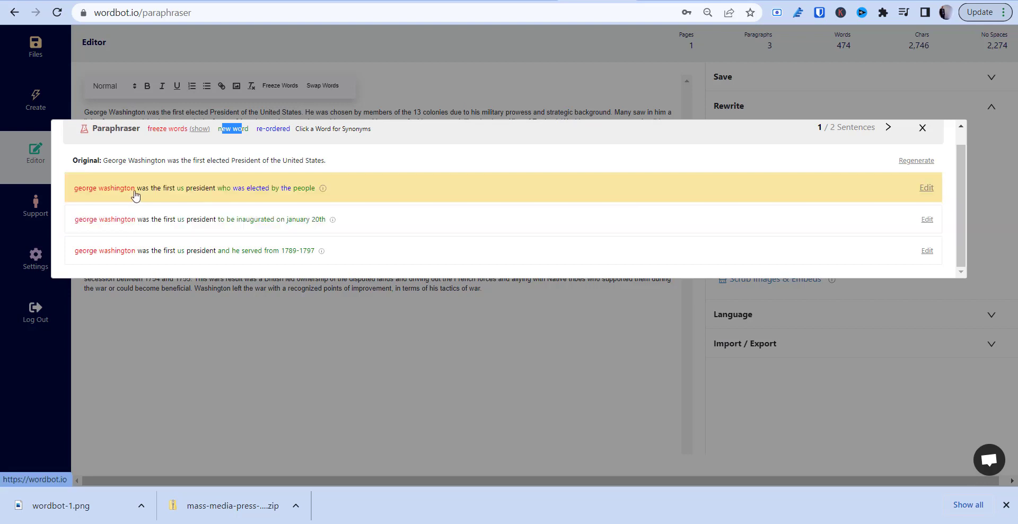
click(142, 190)
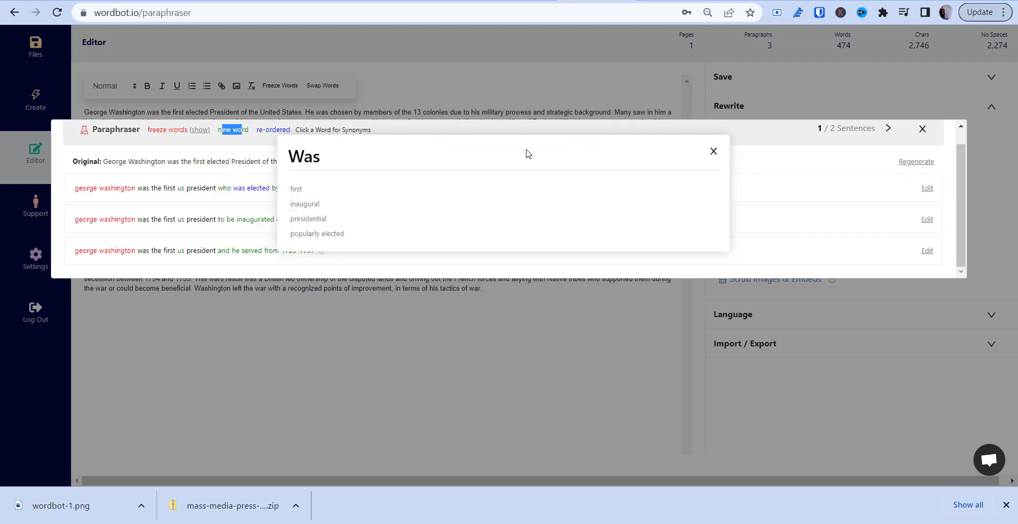
Close the synonyms for "was" and look up synonyms for "people" in the first suggestion.
click(714, 152)
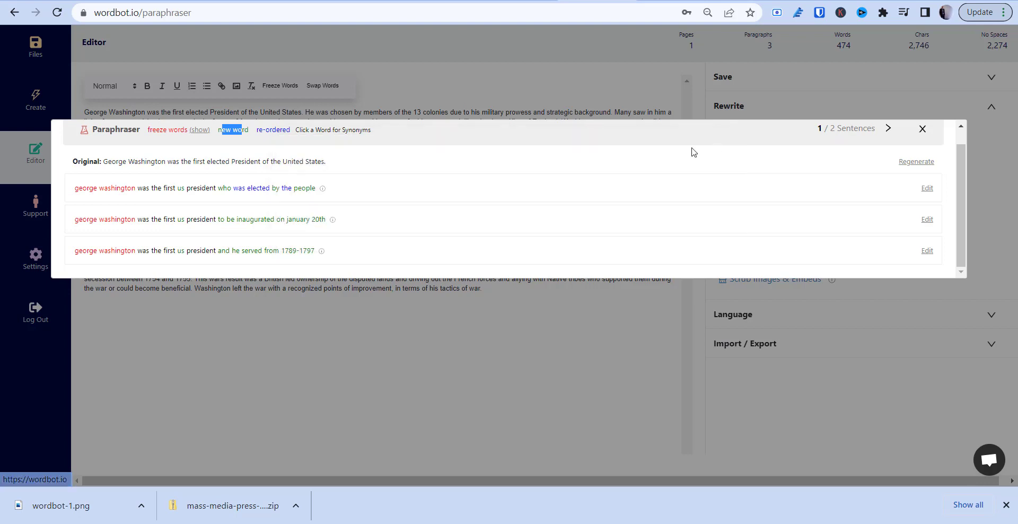
click(303, 190)
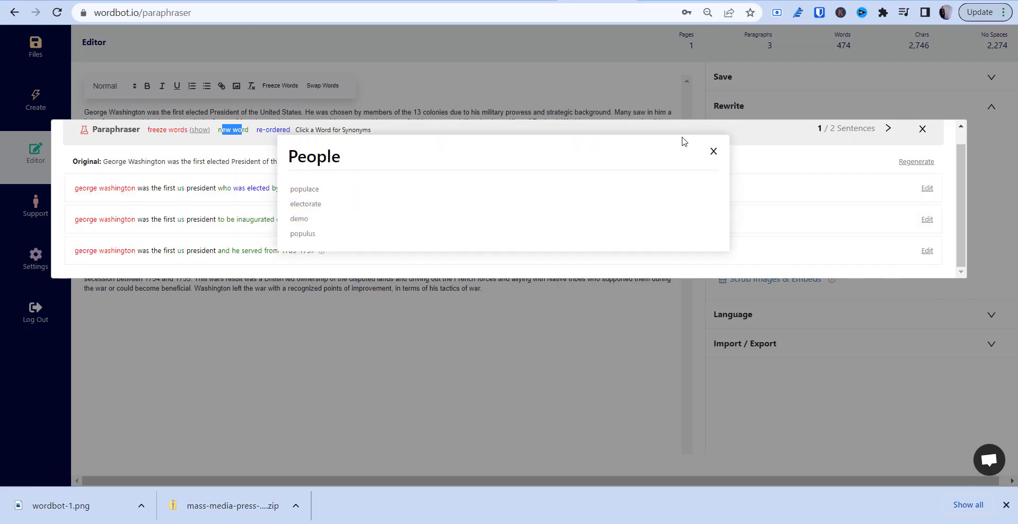
click(713, 153)
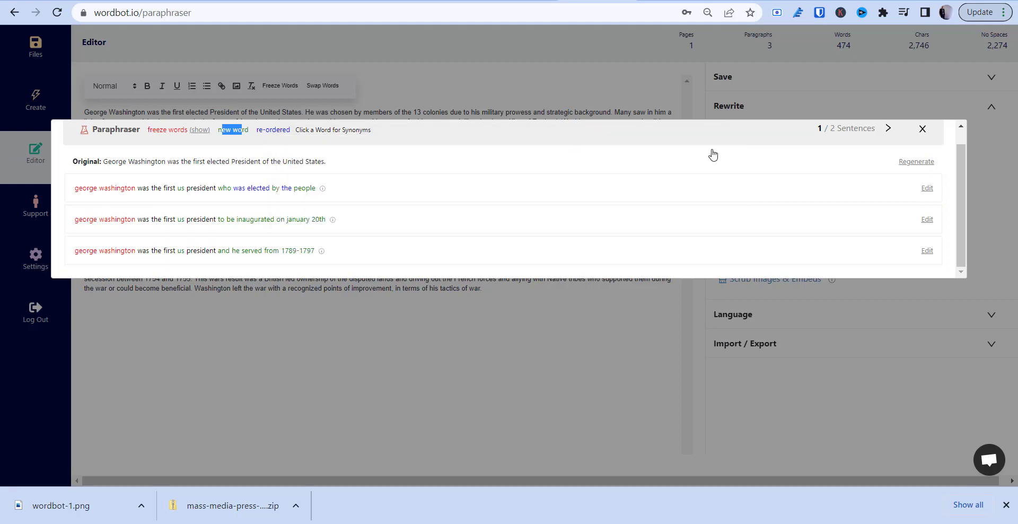
Extend the first suggestion with "because they really liked him", save the edit, and choose it as the first sentence's rewrite.
click(927, 189)
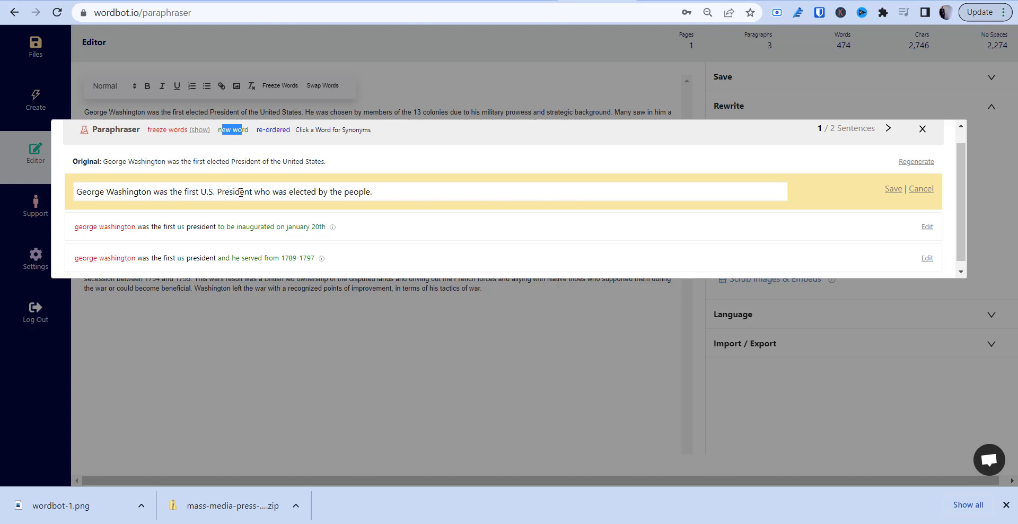
click(368, 192)
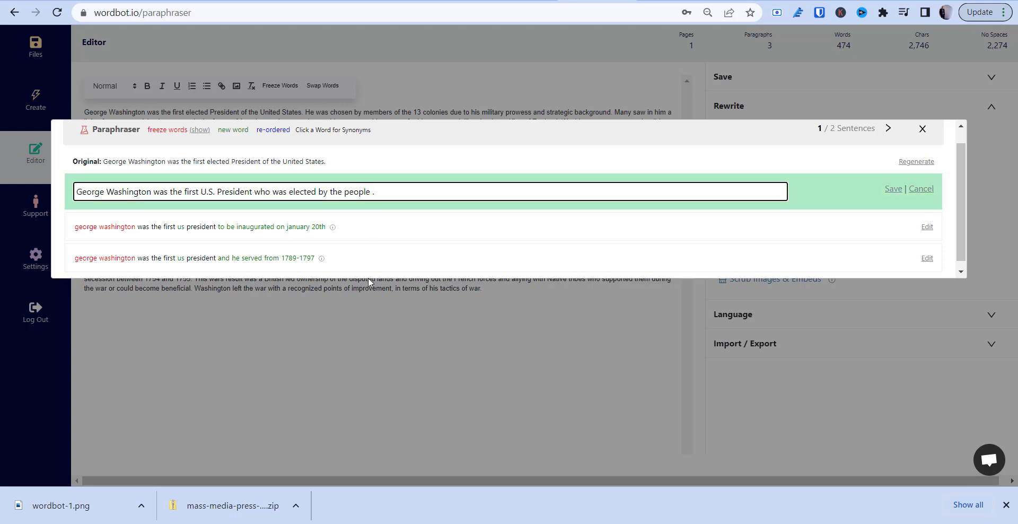
text(because they really liked him)
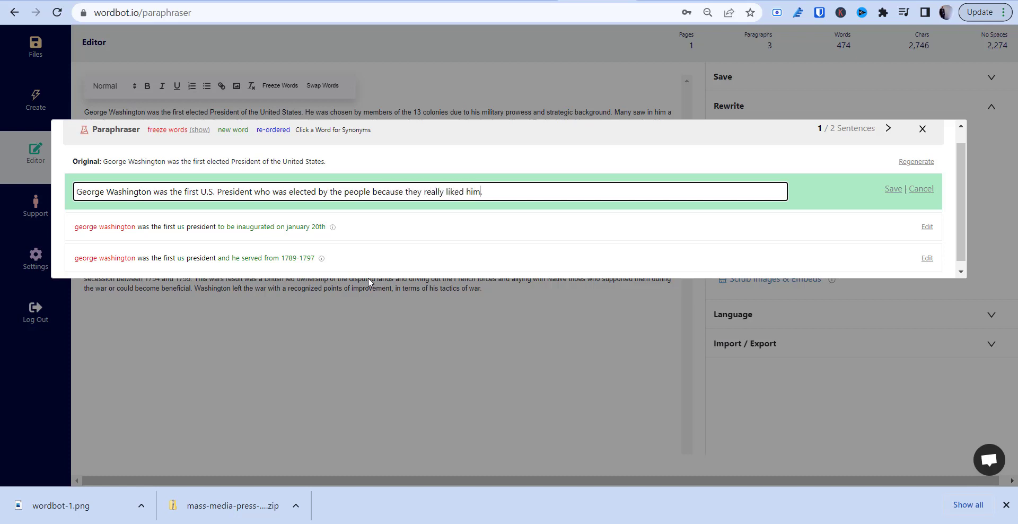
click(893, 190)
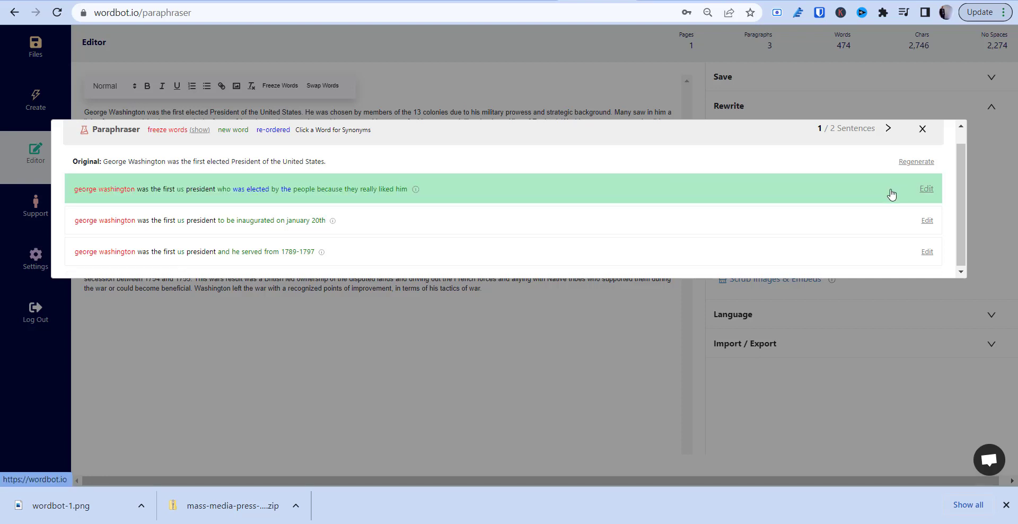
click(451, 227)
click(447, 192)
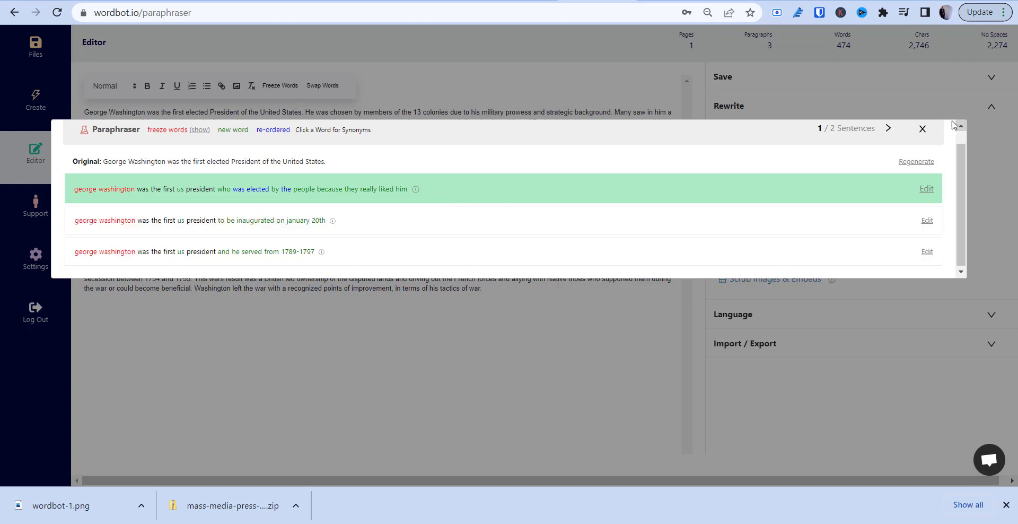
For the second sentence, check the freeze words, choose the rewrite ending "as a general and statesman", and close the Paraphraser.
click(890, 129)
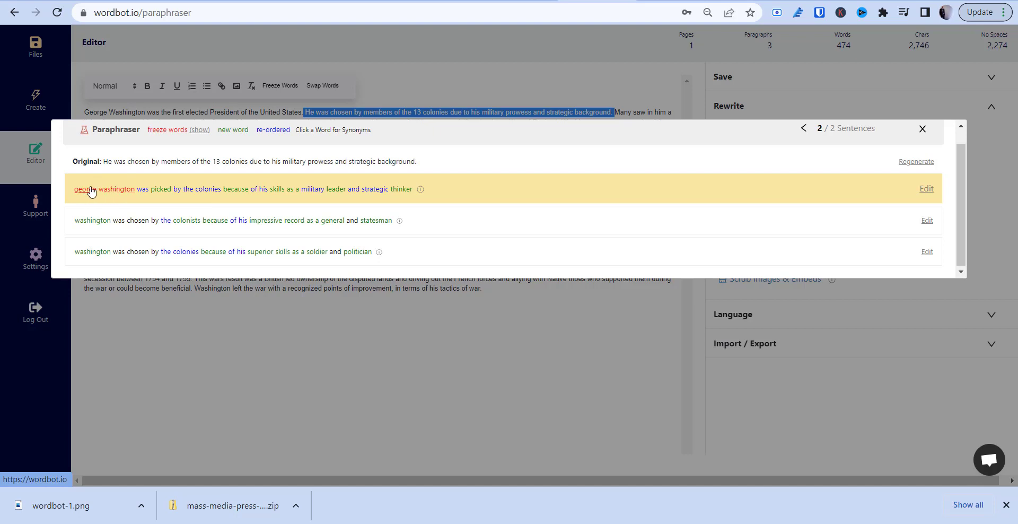
click(200, 131)
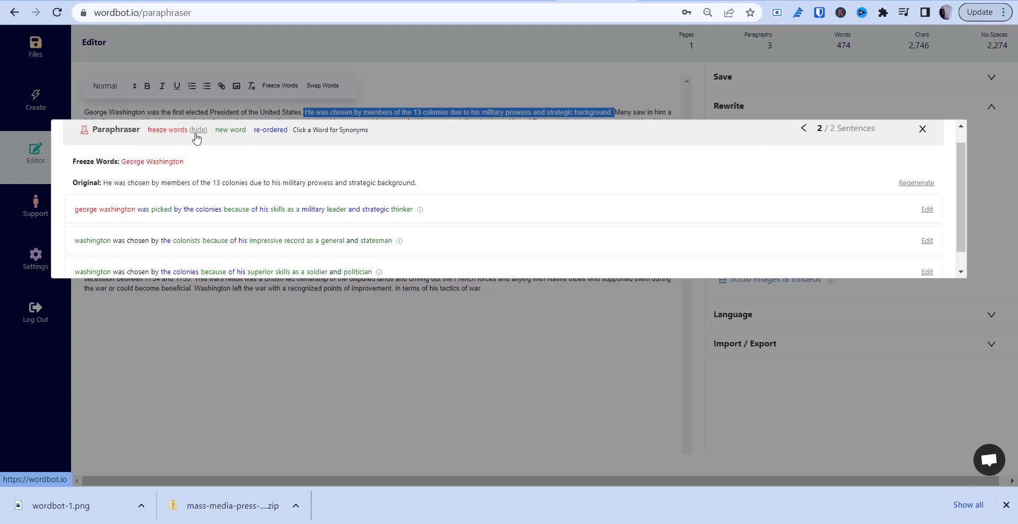
click(196, 134)
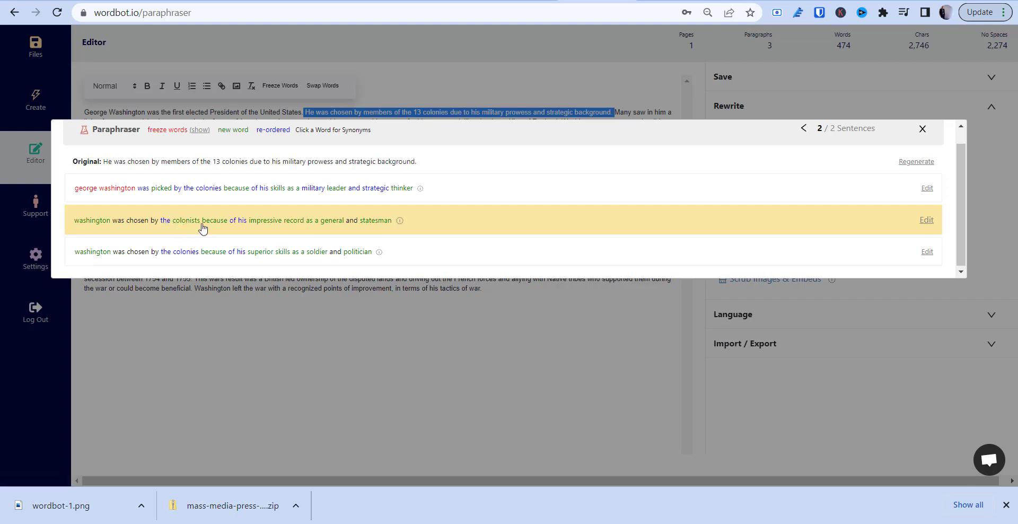
click(432, 222)
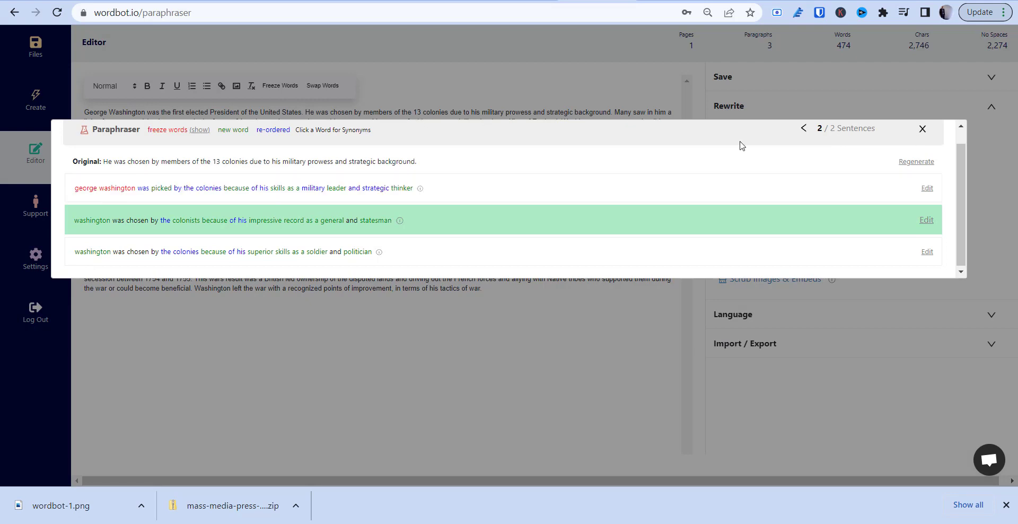
click(923, 132)
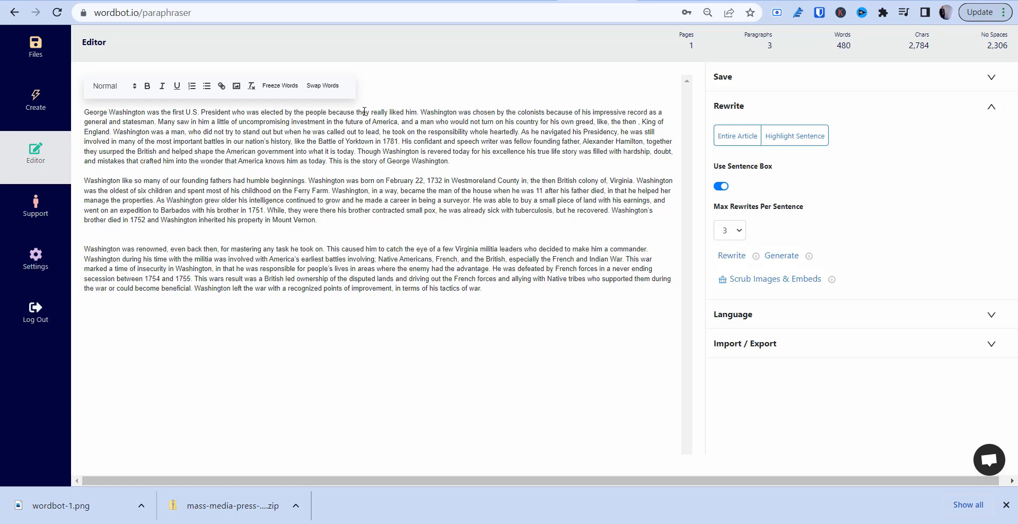
Check the Swap Words form without entering anything, and search the essay for "born" and "american".
click(316, 88)
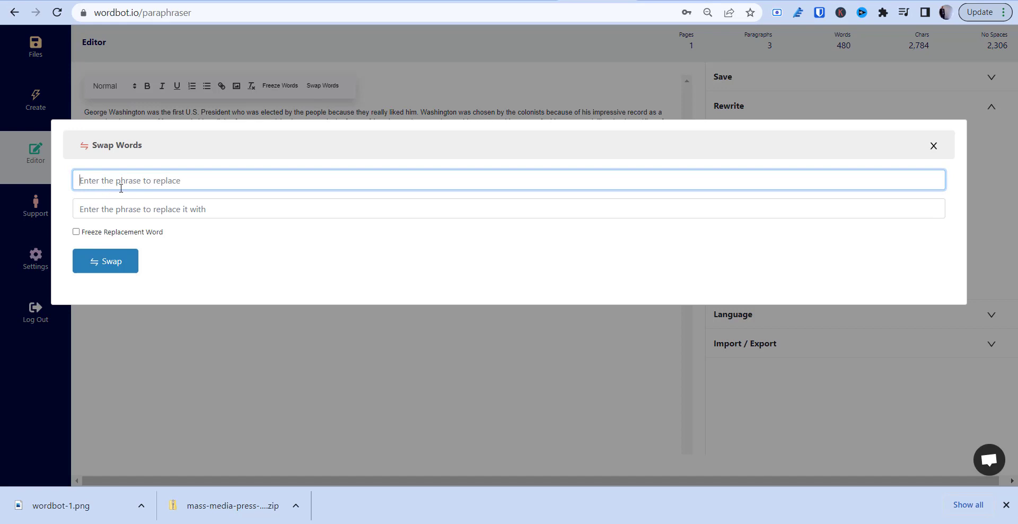
click(933, 146)
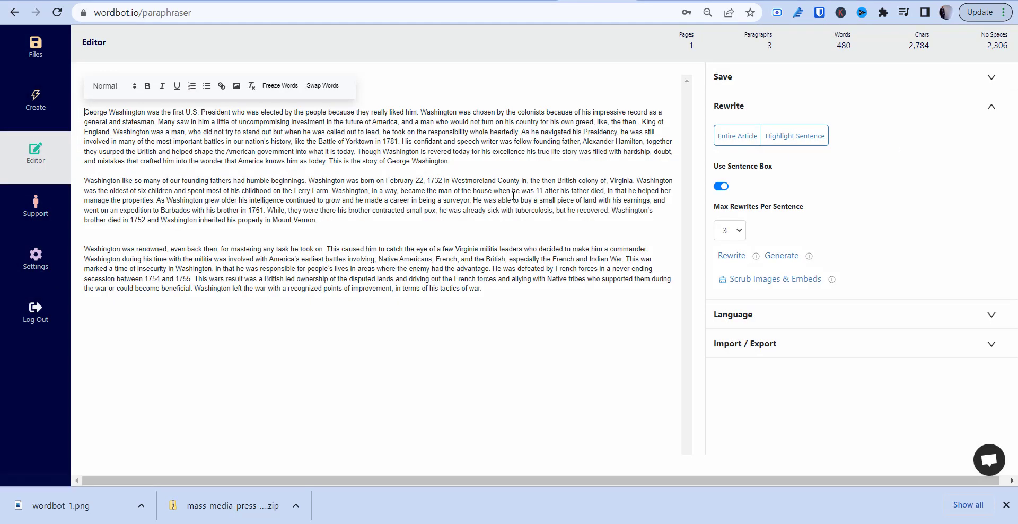
double_click(368, 181)
key(ctrl+f)
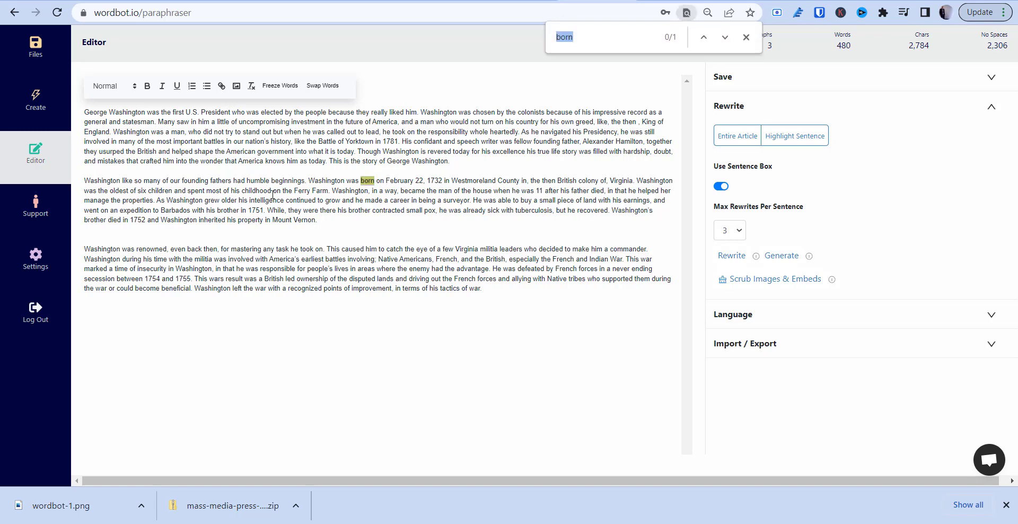
text(born)
key(BackSpace)
key(BackSpace)
key(BackSpace)
text(amd)
key(BackSpace)
text(erican)
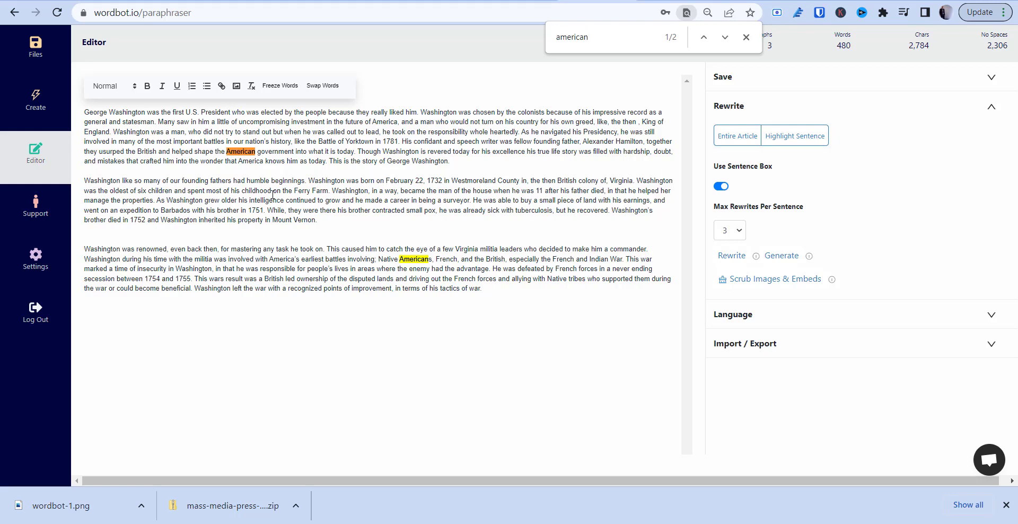
Broaden the page search to "america", try "presi", and close the search.
key(BackSpace)
key(BackSpace)
key(BackSpace)
key(BackSpace)
key(BackSpace)
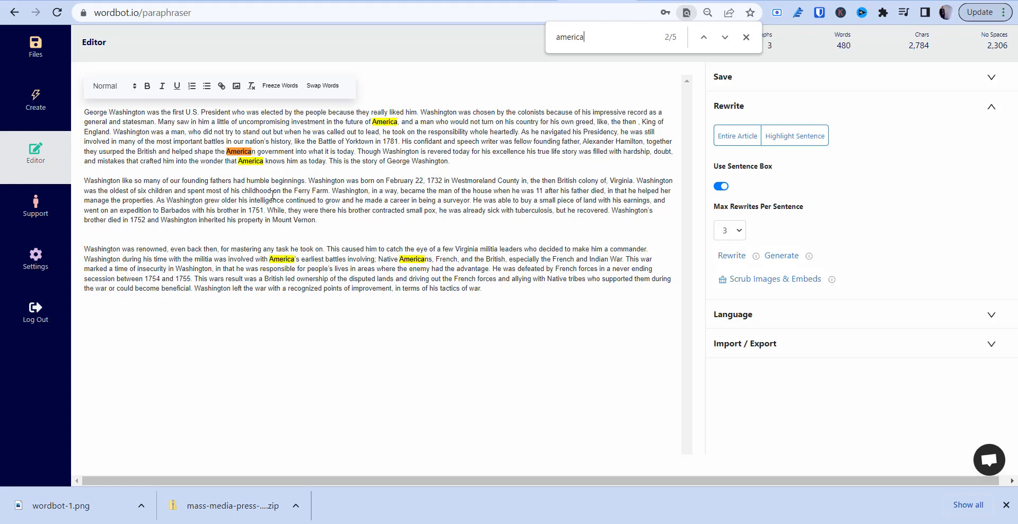
key(BackSpace)
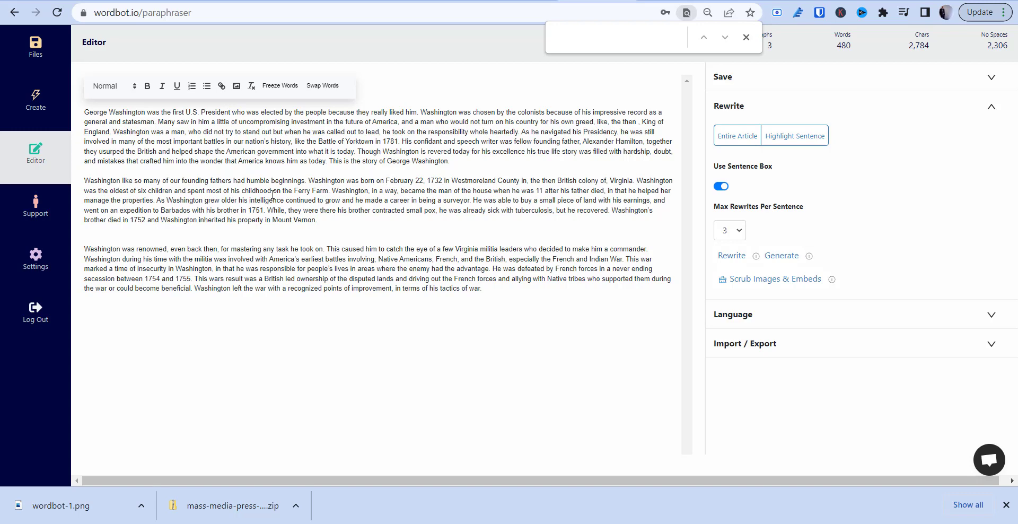
text(g)
key(BackSpace)
text(presi)
key(BackSpace)
key(BackSpace)
key(BackSpace)
key(BackSpace)
key(BackSpace)
click(747, 37)
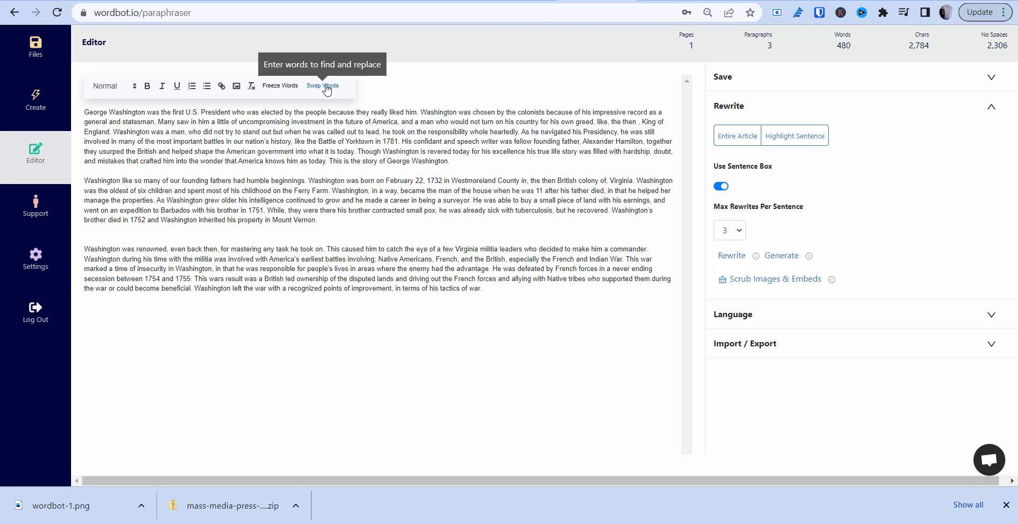
Set up a word swap from "president" to "leader", toggle Freeze Replacement Word on and off, and close the form without swapping.
click(323, 86)
click(186, 202)
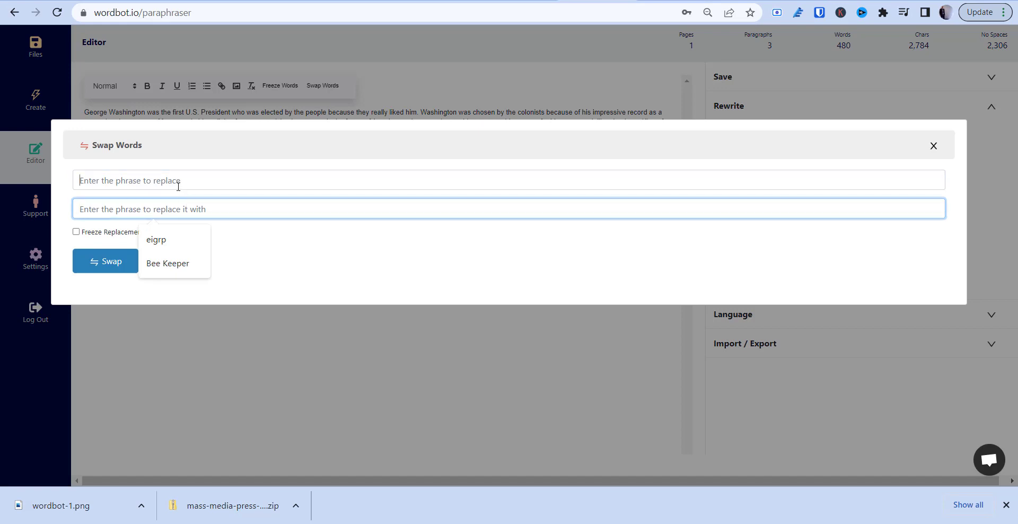
click(178, 182)
text(president)
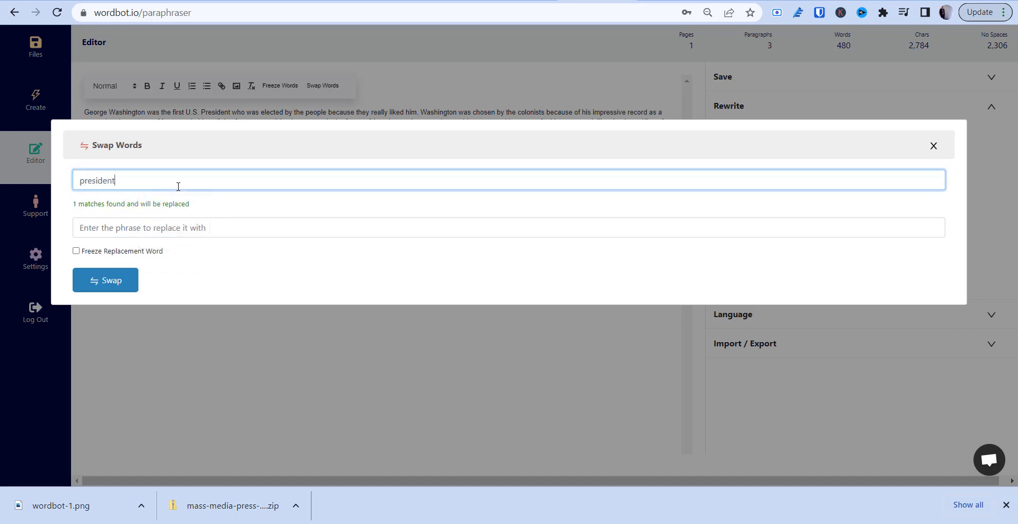
key(Tab)
text(l)
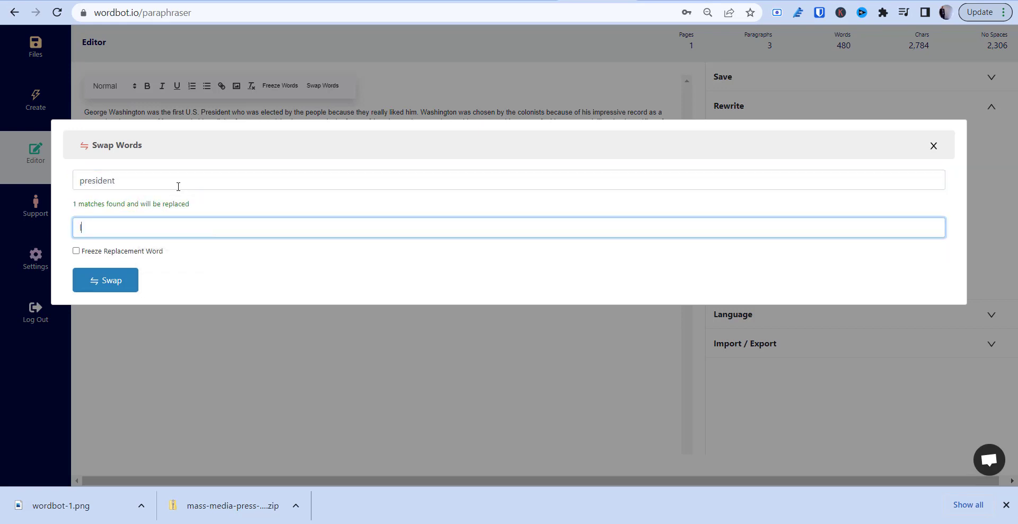
text(eader)
click(77, 254)
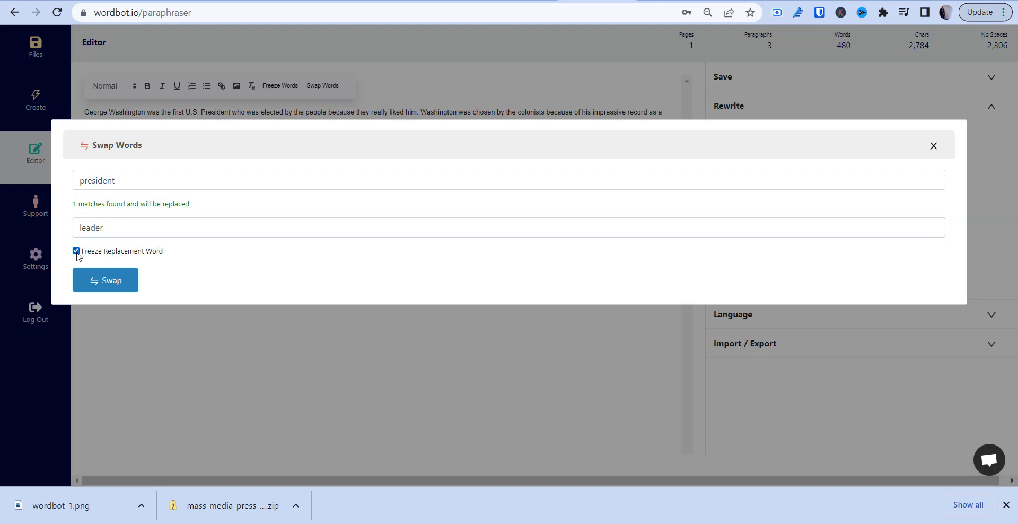
click(76, 253)
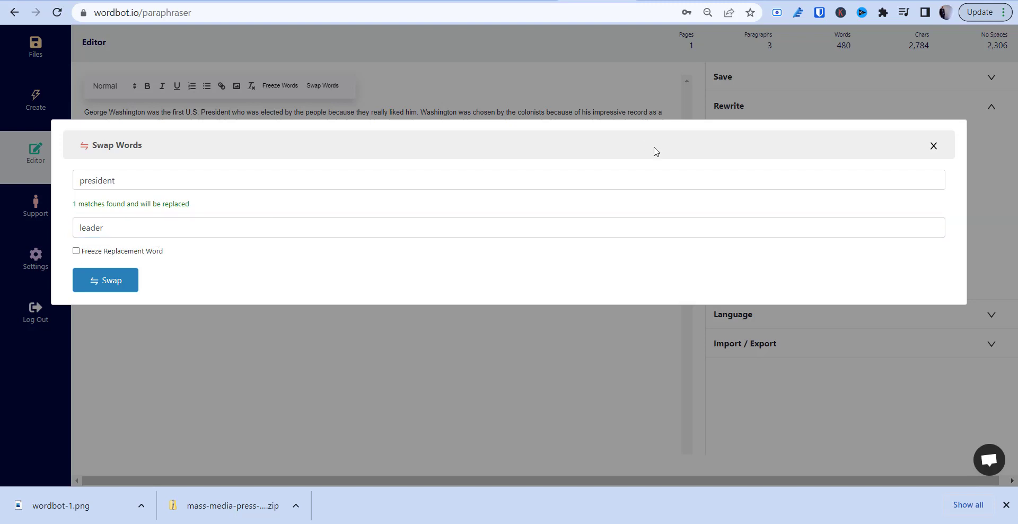
click(934, 146)
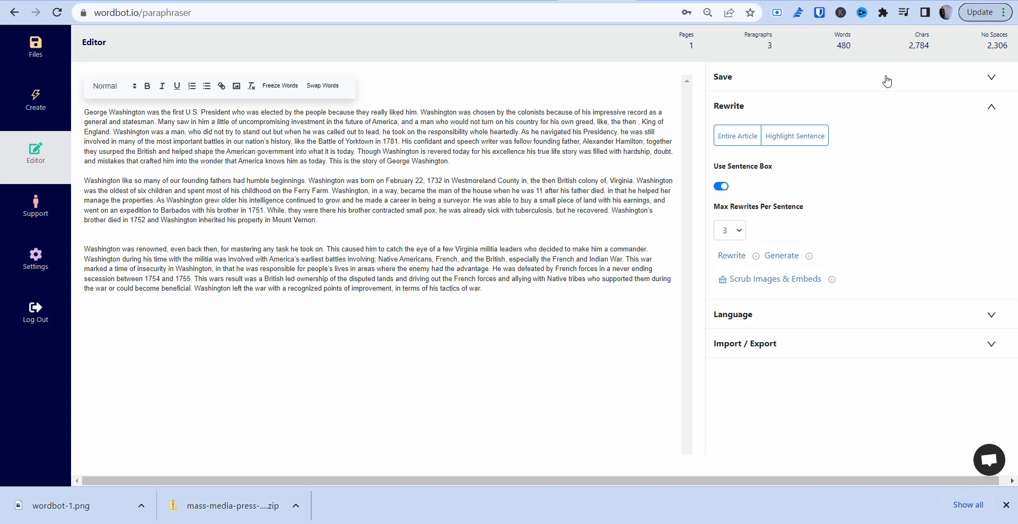
Try selecting the entire article, the sentence starting "Though Washington is revered", and the one starting "Washington, in a way".
click(737, 139)
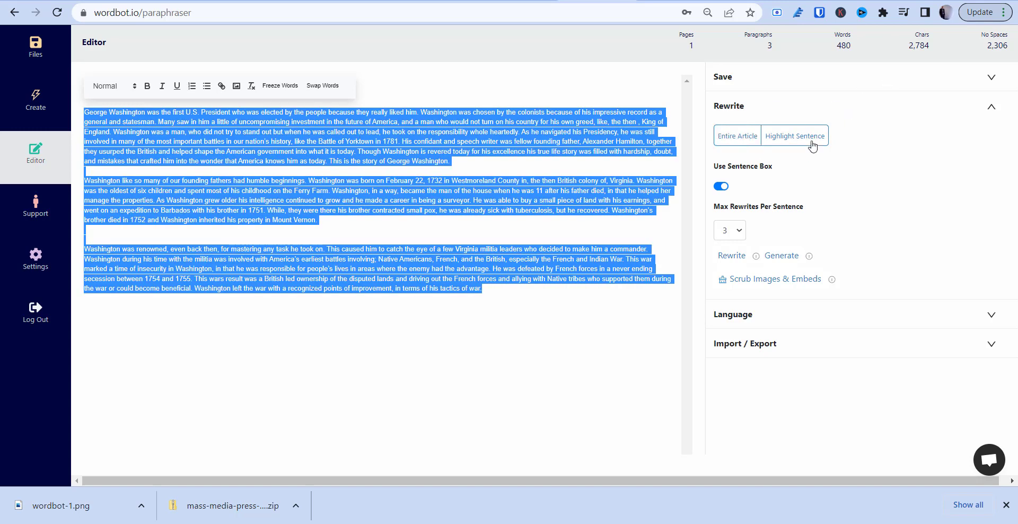
click(448, 154)
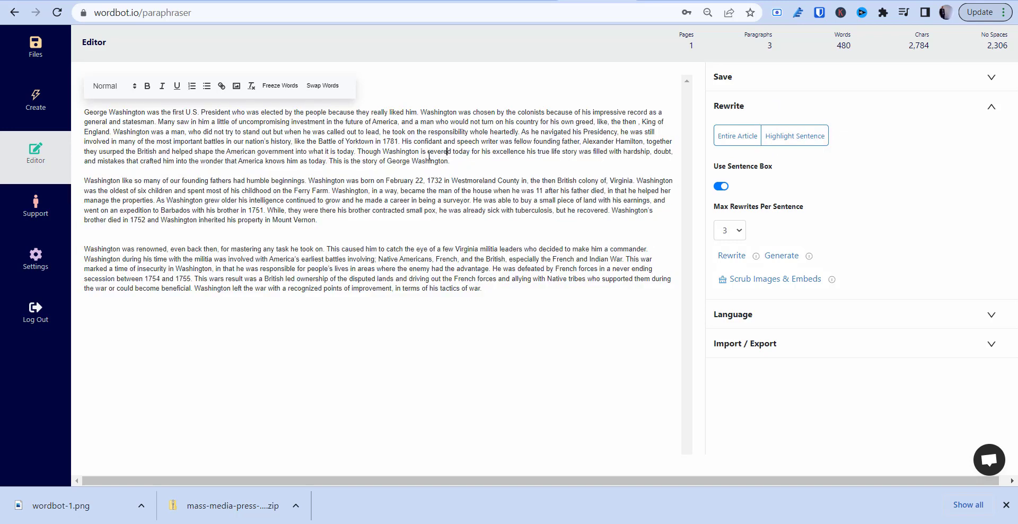
click(795, 136)
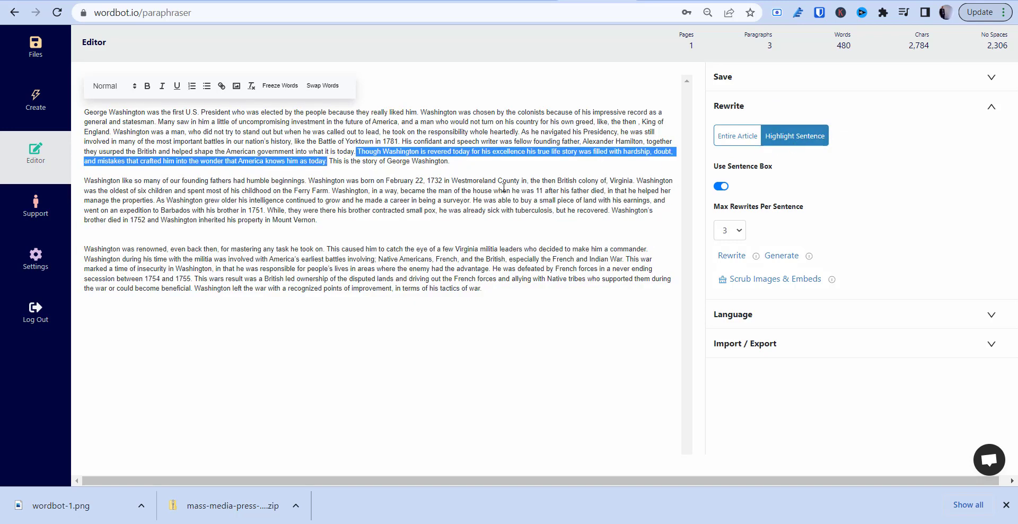
click(480, 191)
click(795, 136)
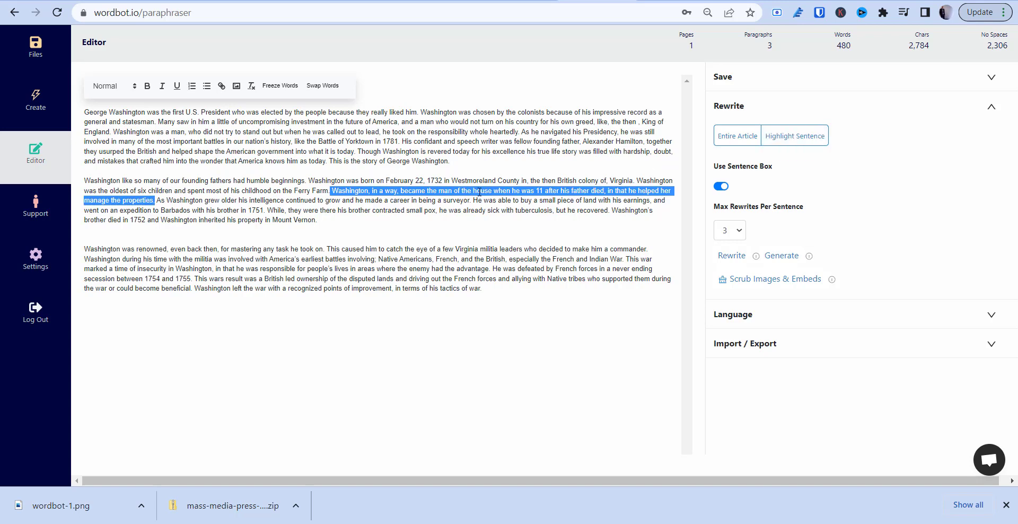
Rewrite the whole second paragraph with a maximum of 2 rewrites per sentence, and regenerate the suggestions for its first sentence.
drag(318, 219, 69, 183)
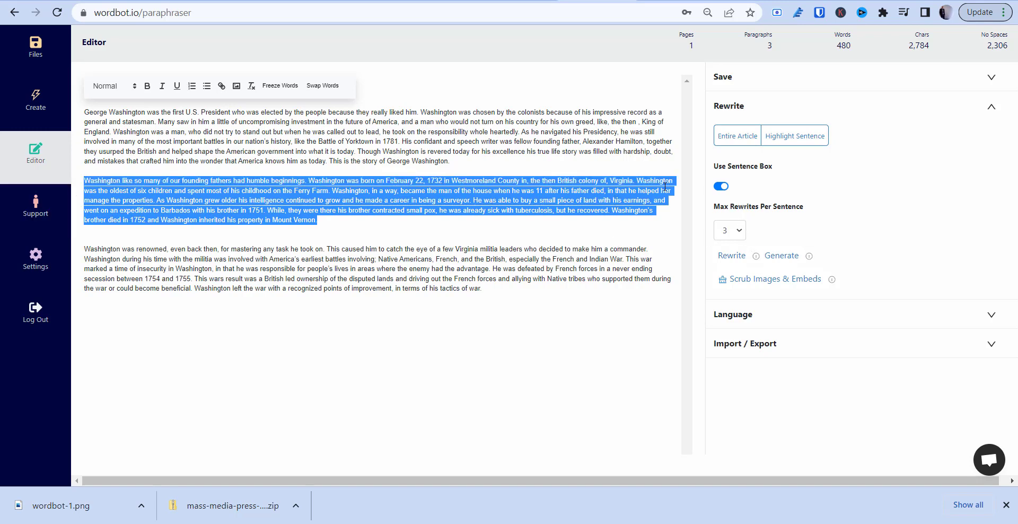
click(741, 231)
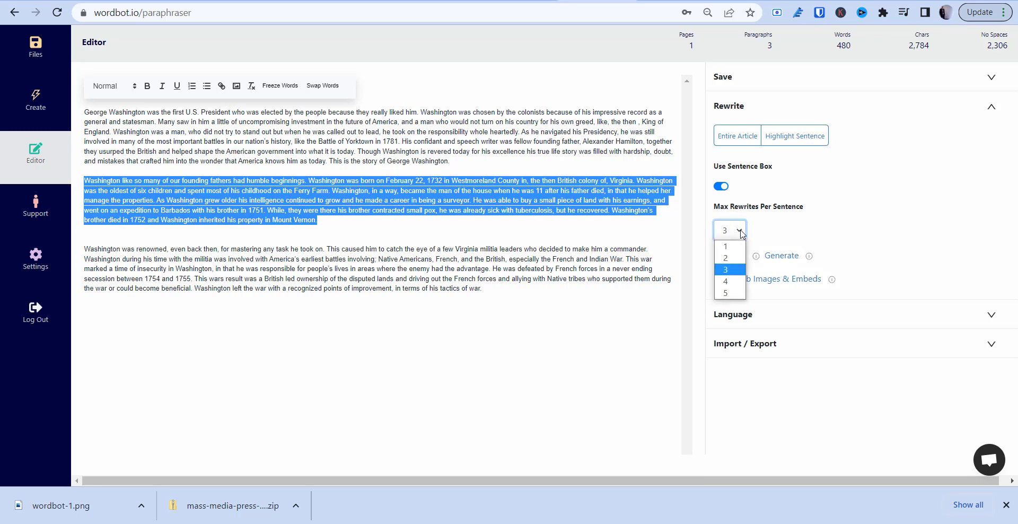
click(727, 259)
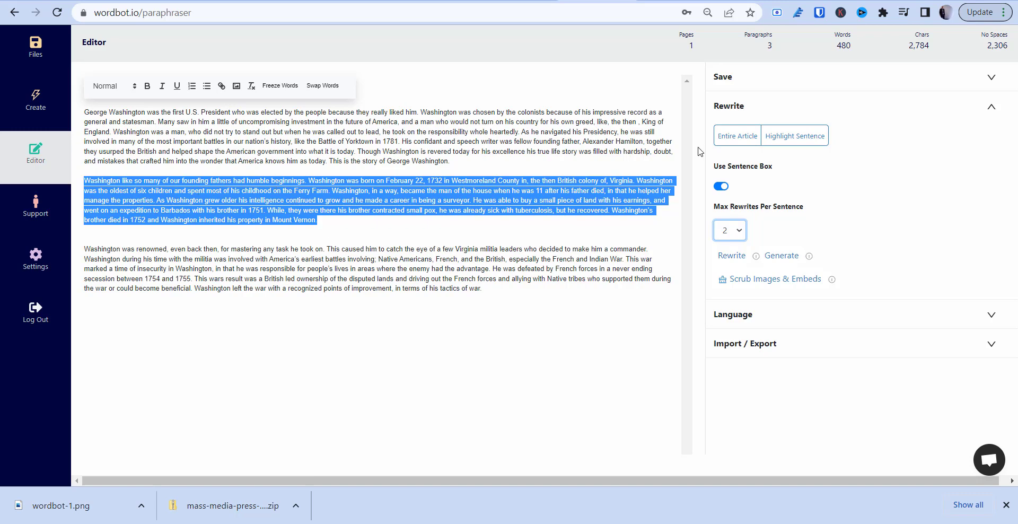
click(732, 258)
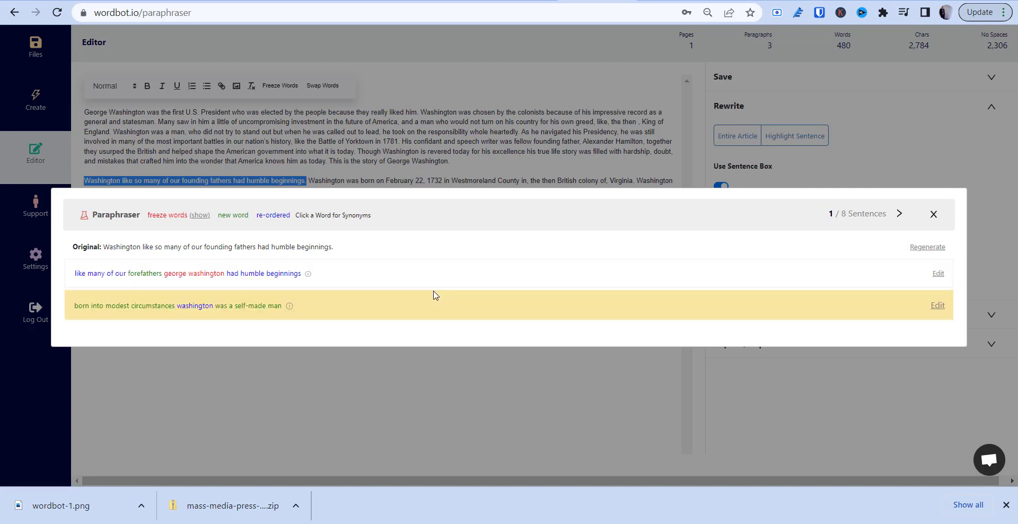
click(929, 248)
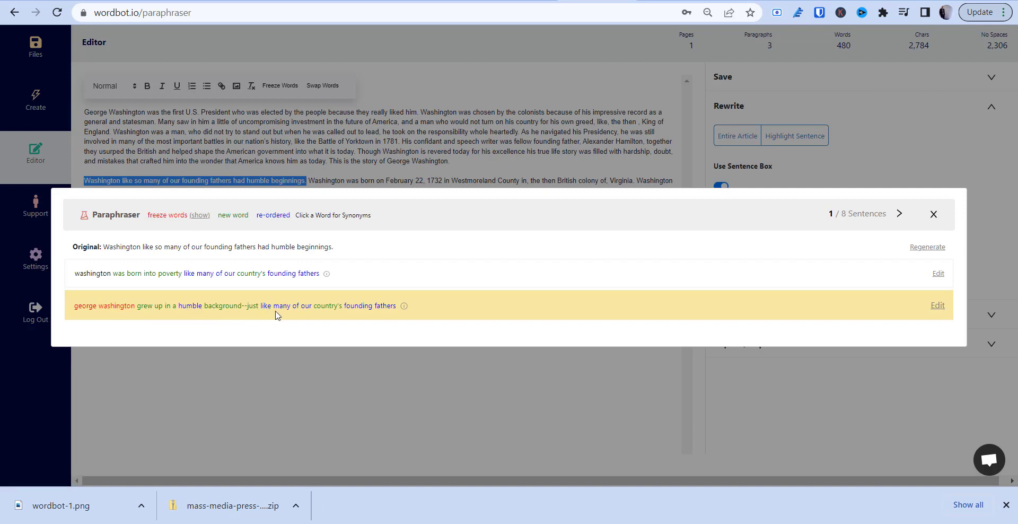
Accept the second suggested rewrite for sentence 1, the first for sentence 2, and the second for sentence 3.
click(460, 309)
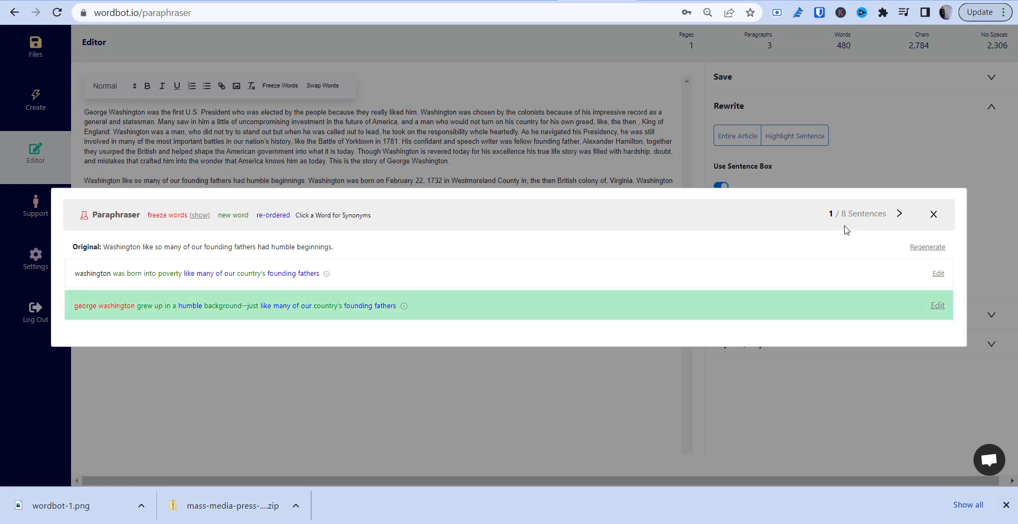
click(905, 214)
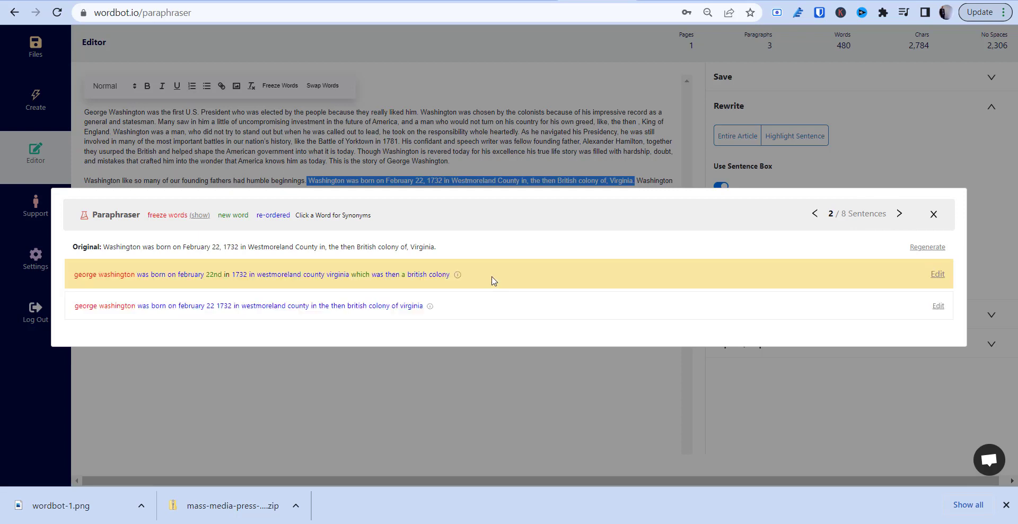
click(492, 280)
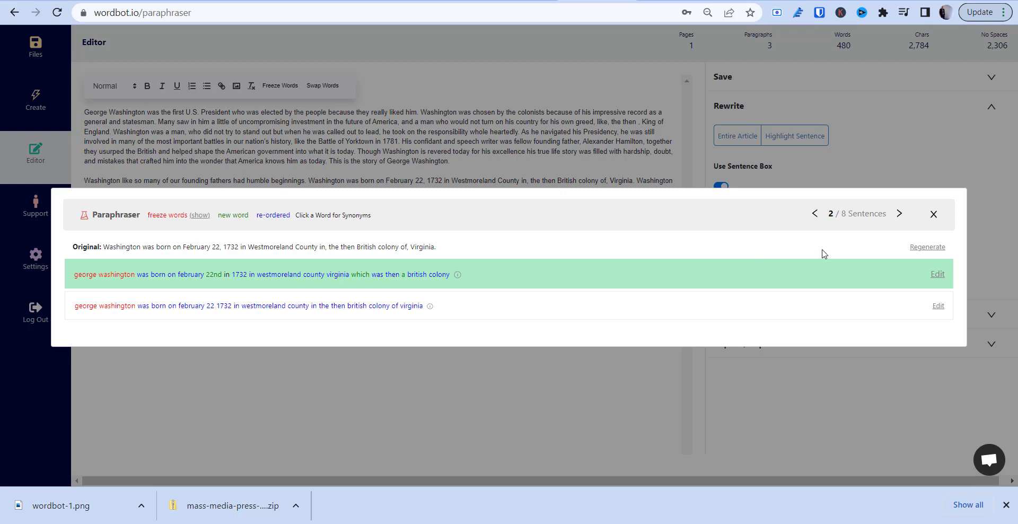
click(899, 214)
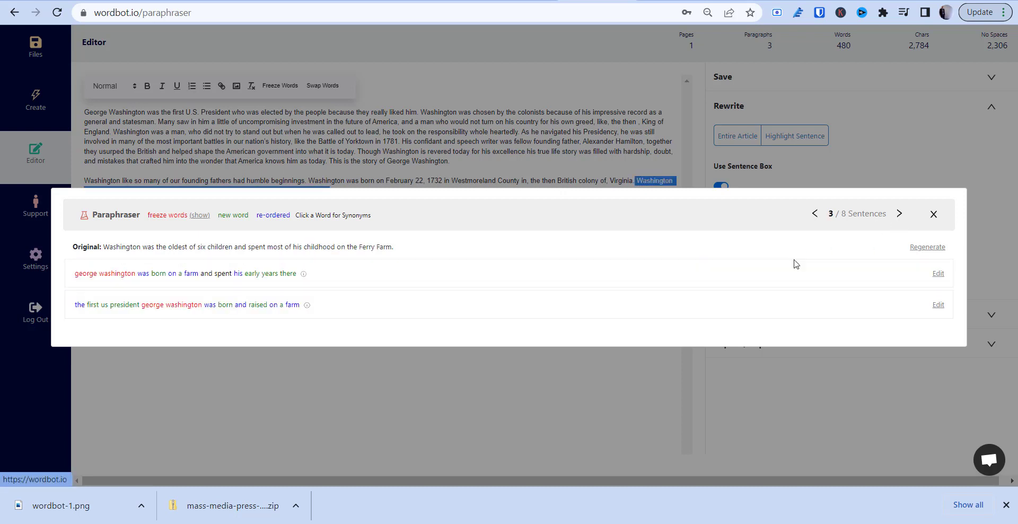
click(615, 309)
click(900, 216)
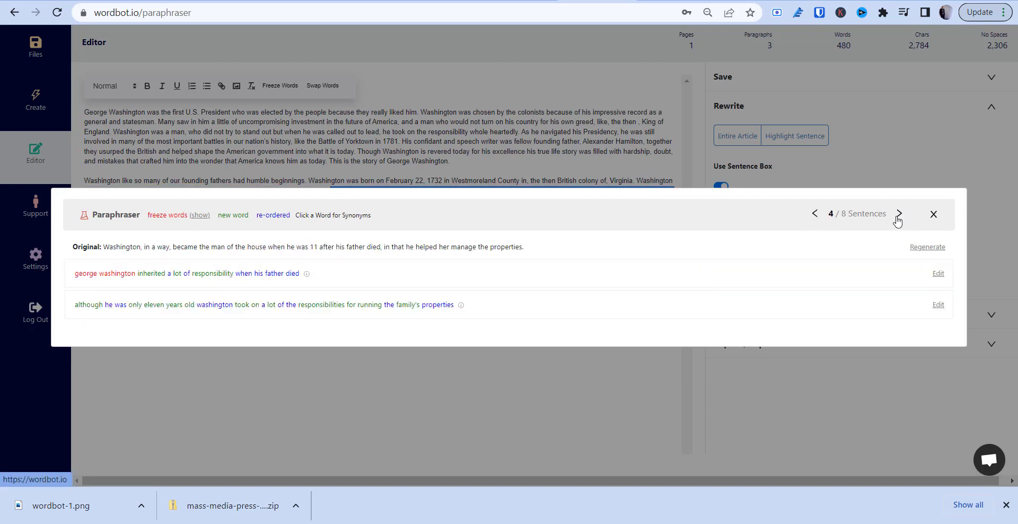
Accept the first suggested rewrite for sentence 4, the second for sentence 5, and the first for sentence 6.
click(711, 280)
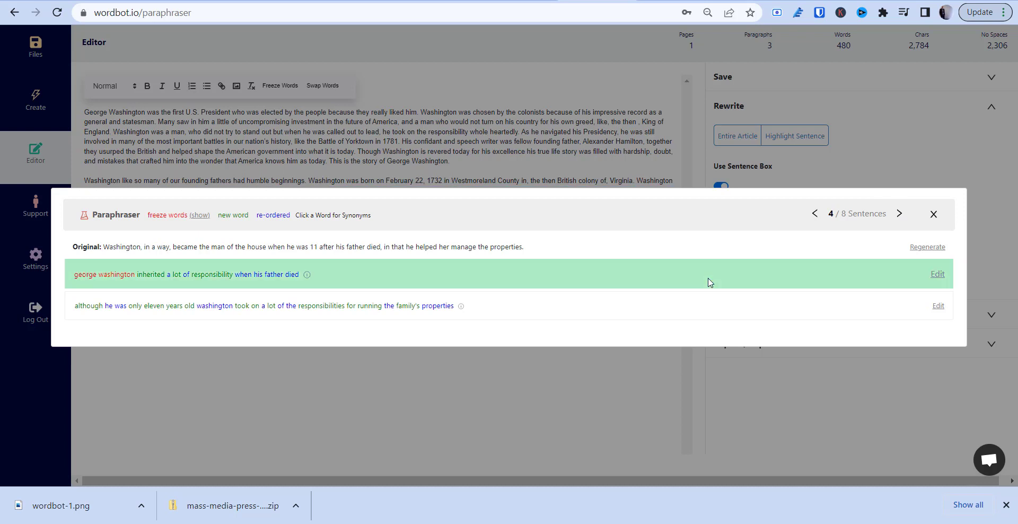
click(901, 214)
click(700, 313)
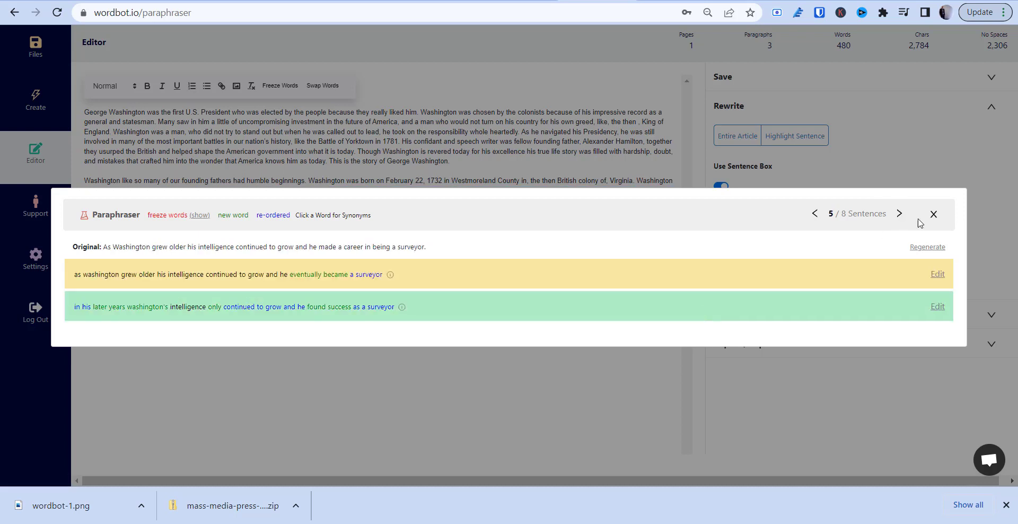
click(898, 215)
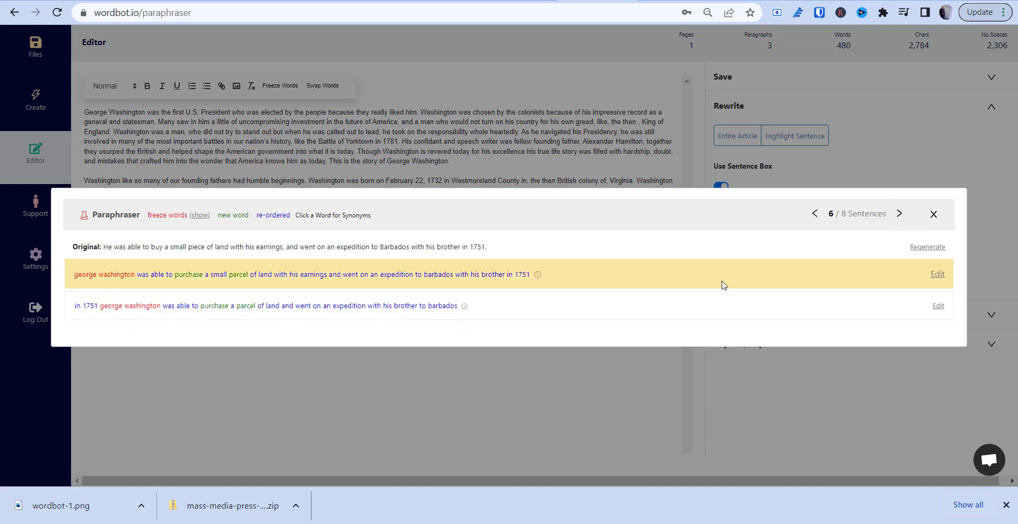
click(743, 281)
click(897, 216)
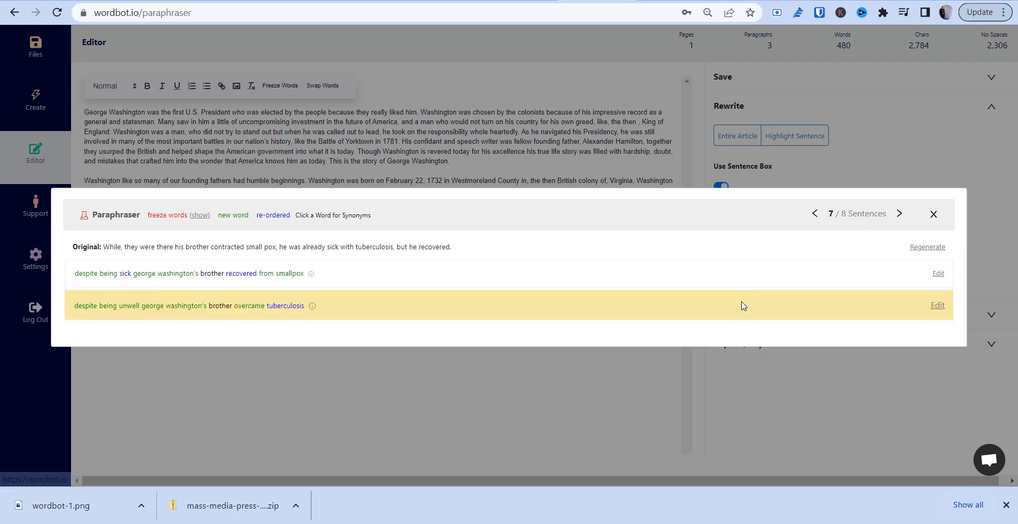
Accept the second rewrite for sentence 7 and the first for sentence 8, then close the paraphraser and review the rewritten paragraph.
click(743, 305)
click(900, 215)
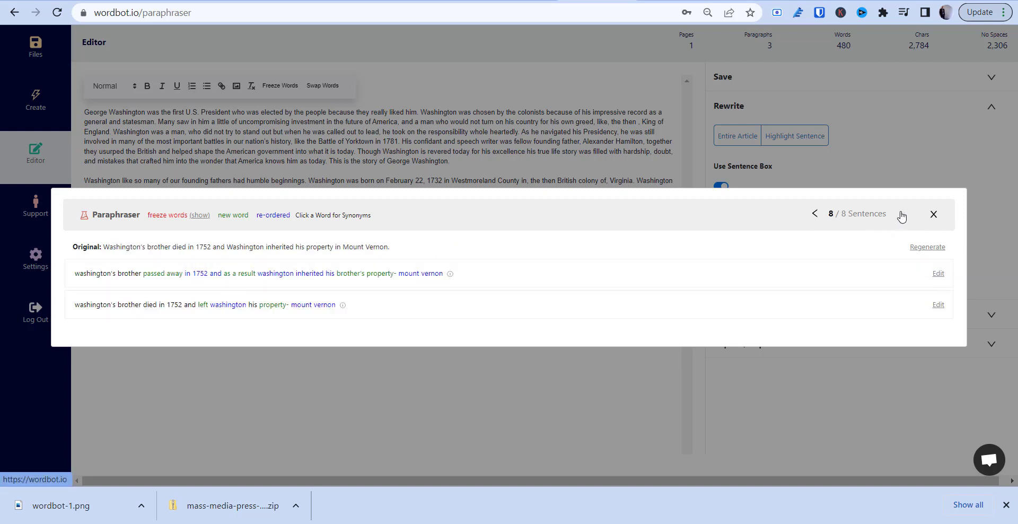
click(736, 281)
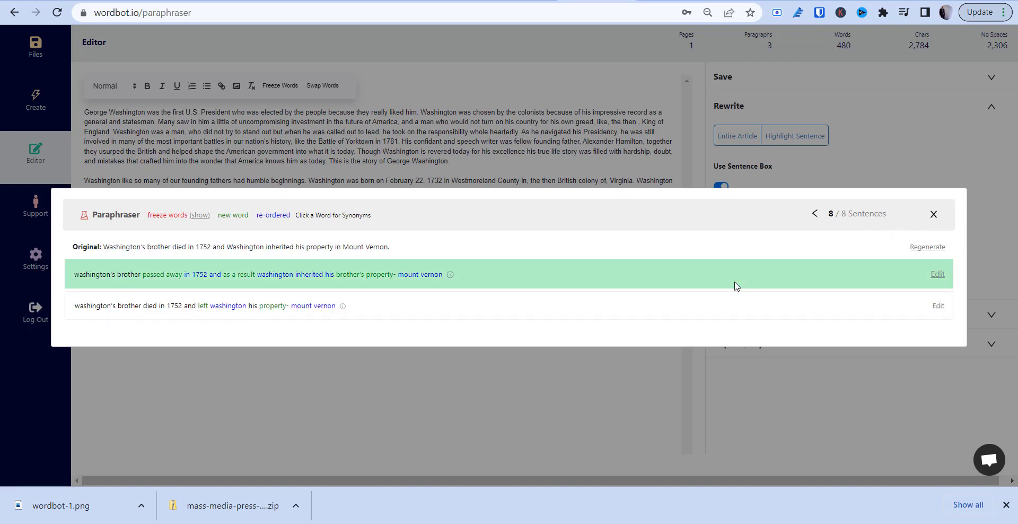
click(935, 215)
drag(301, 217, 75, 188)
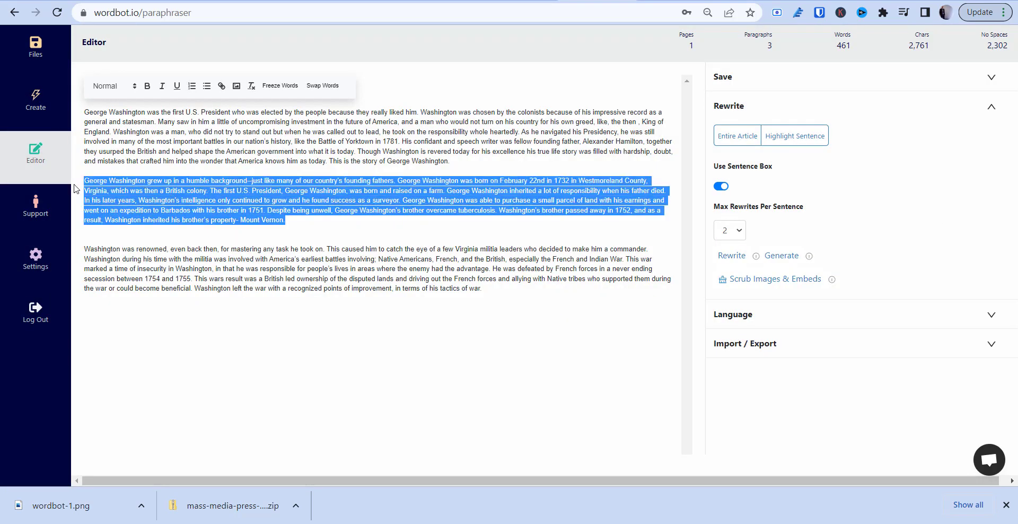
click(302, 225)
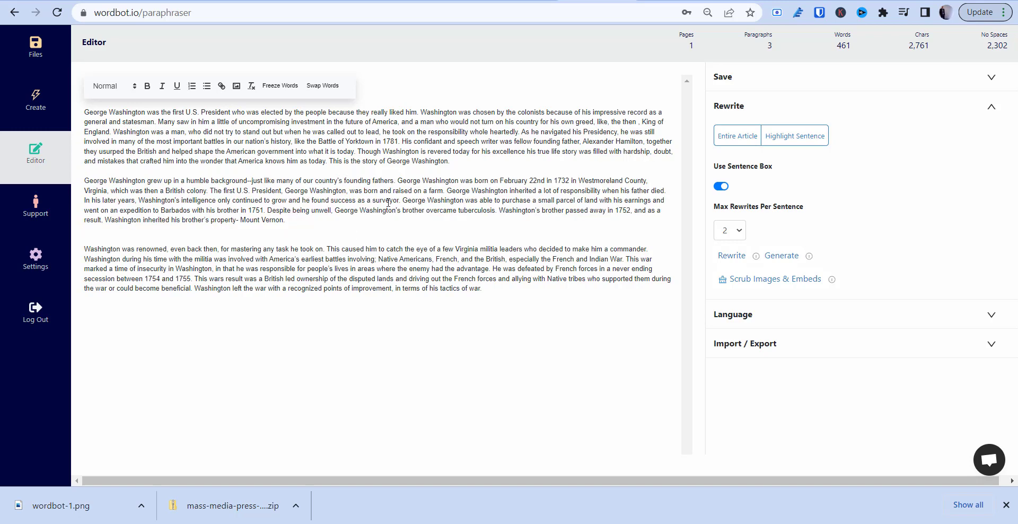
Split the second paragraph before "Despite being unwell" and remove the leading space from the new paragraph.
click(266, 210)
key(Return)
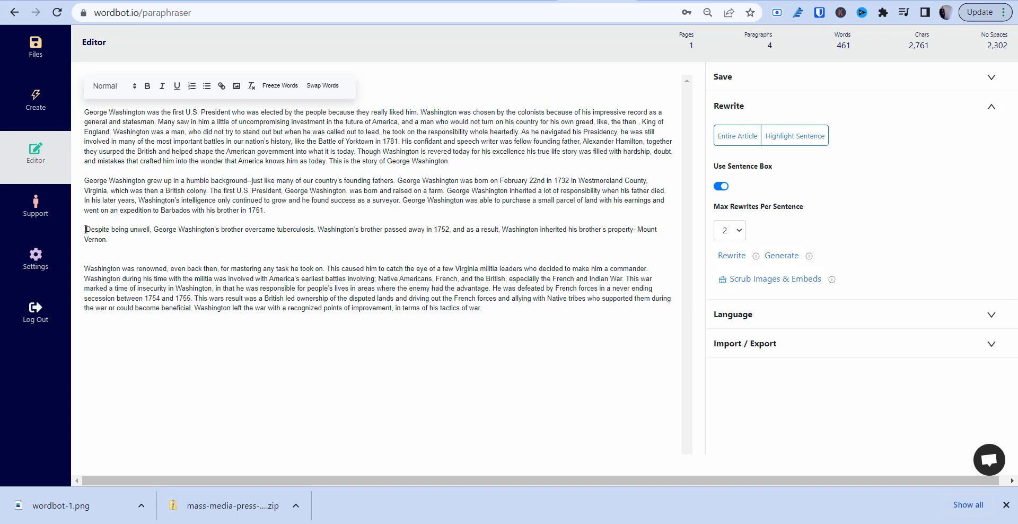
key(Delete)
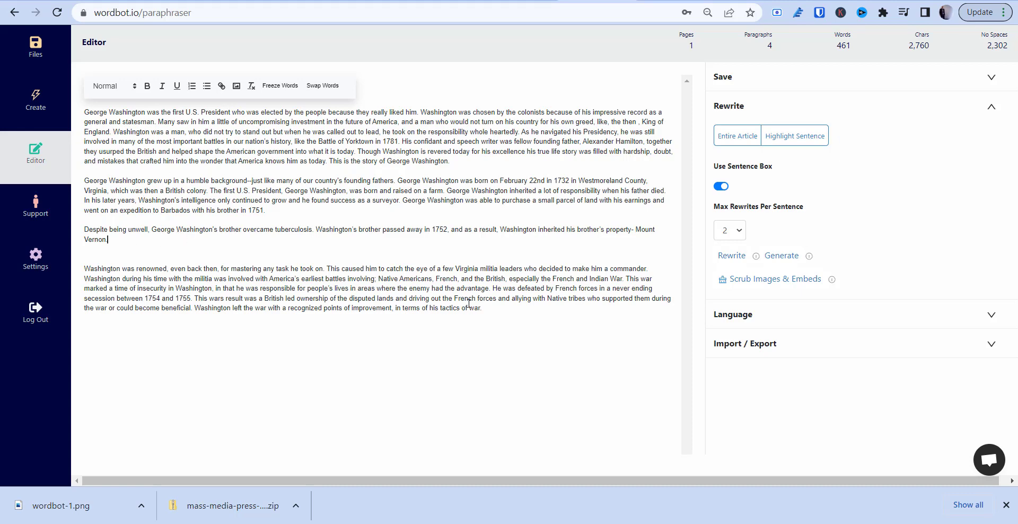
Generate new content from the "Despite being unwell" paragraph and join the generated text to the paragraph's end.
click(780, 259)
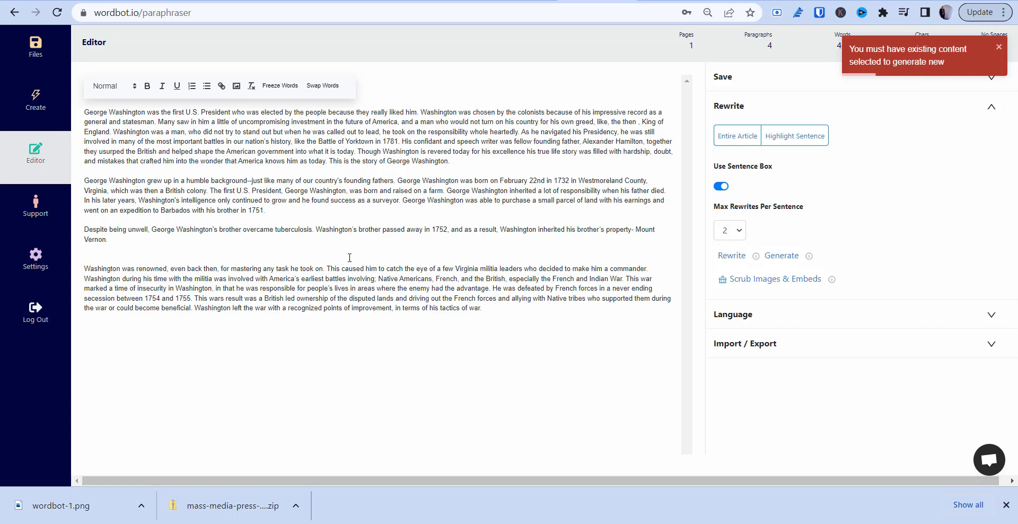
triple_click(144, 231)
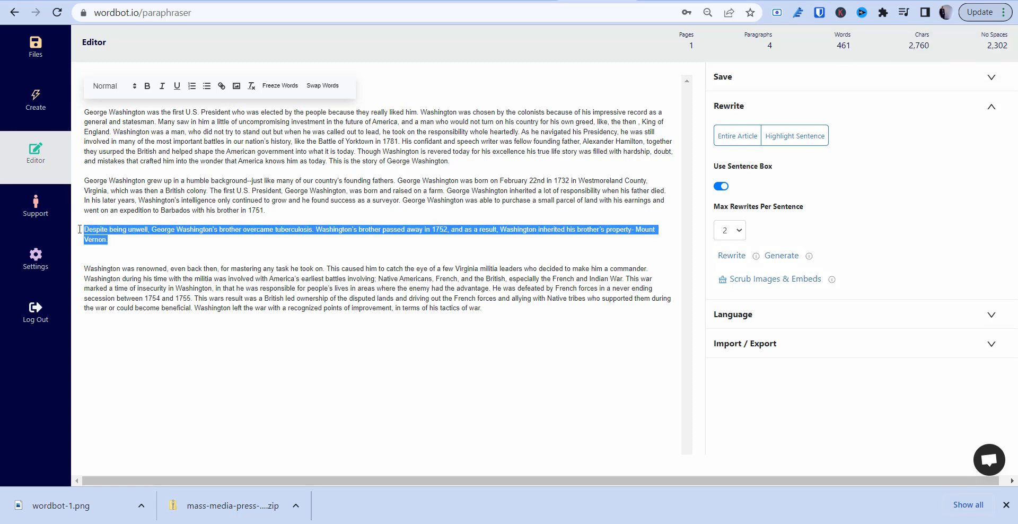
click(787, 258)
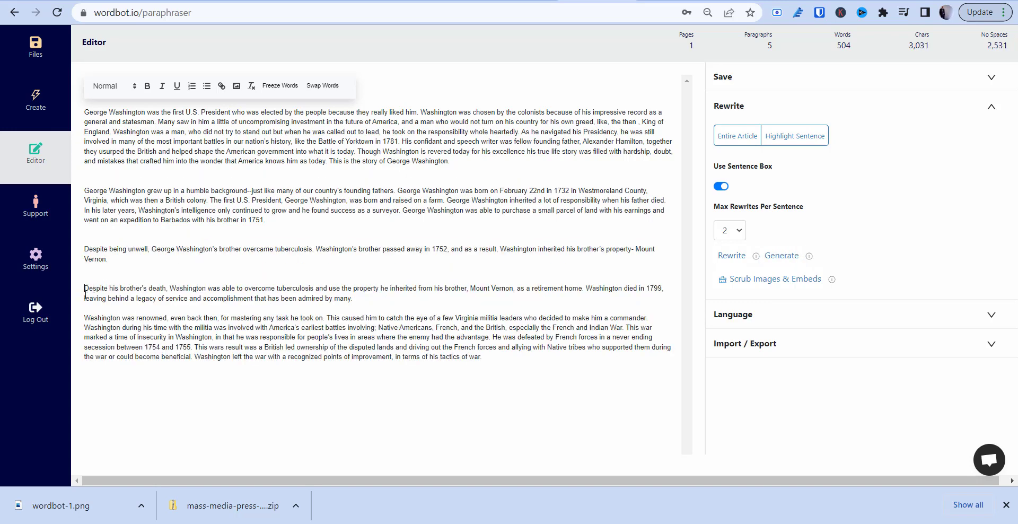
key(BackSpace)
key(BackSpace)
key(BackSpace)
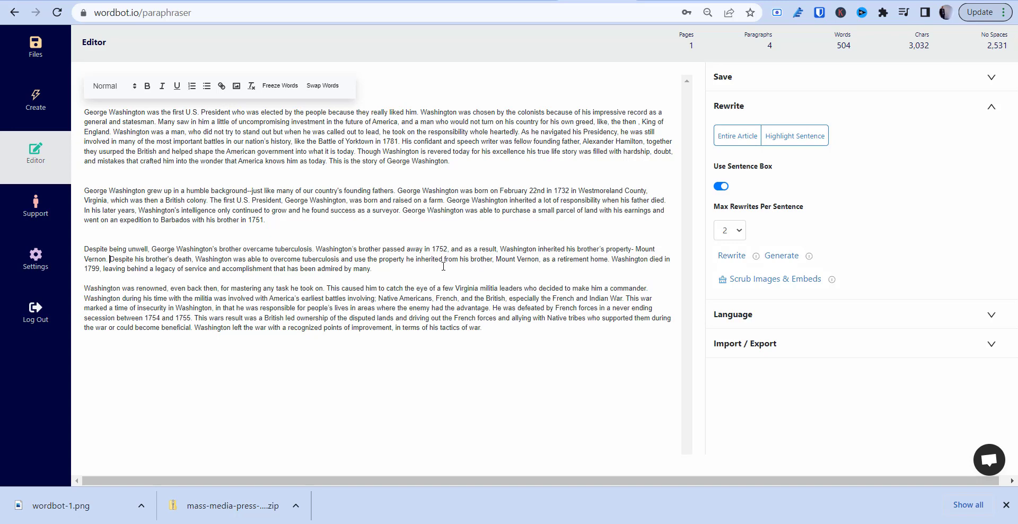
Delete the generated sentences from "Despite his brother's death" through "admired by many".
shift+click(104, 251)
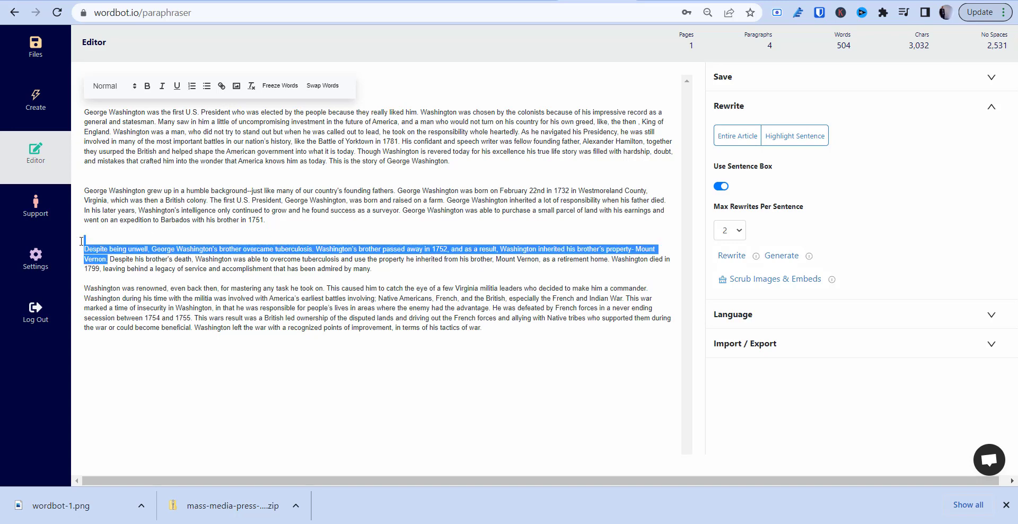
click(116, 260)
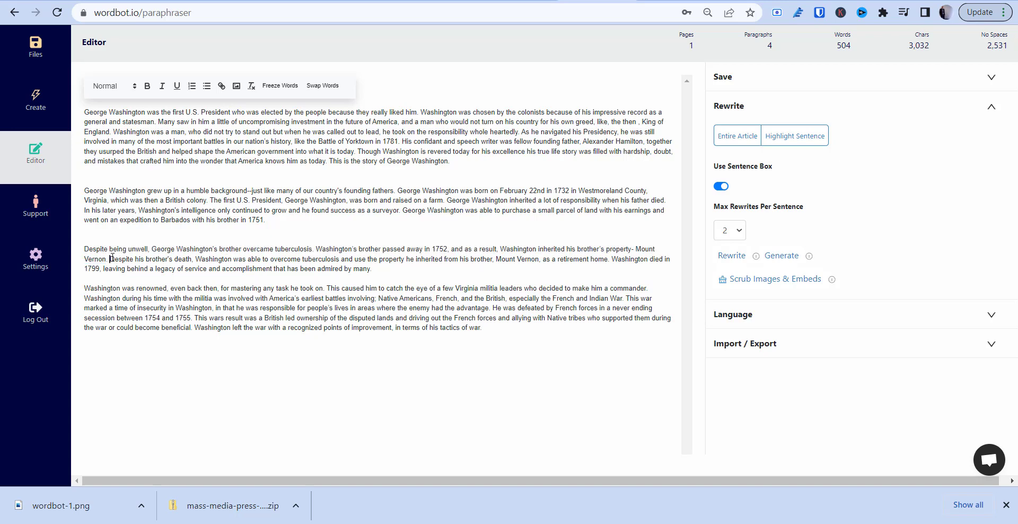
drag(110, 259, 379, 274)
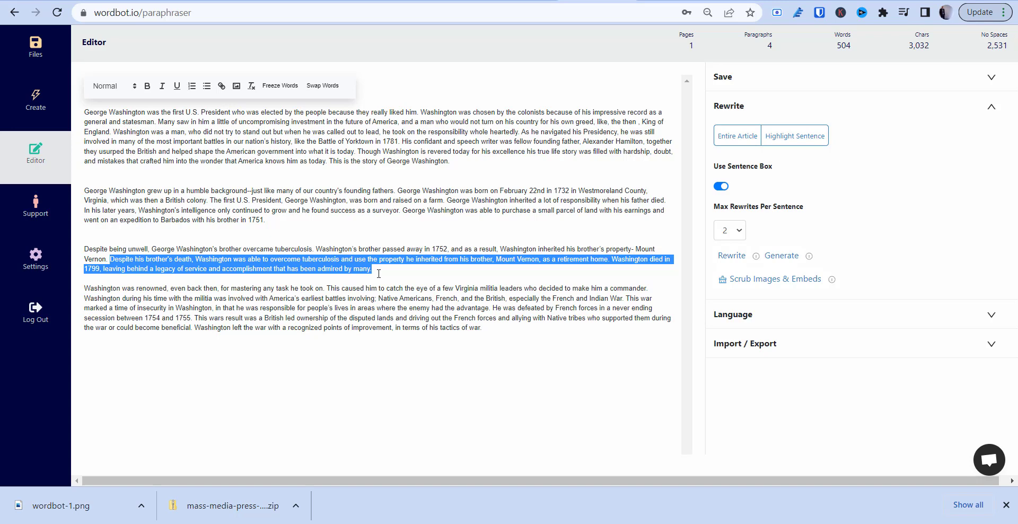
key(BackSpace)
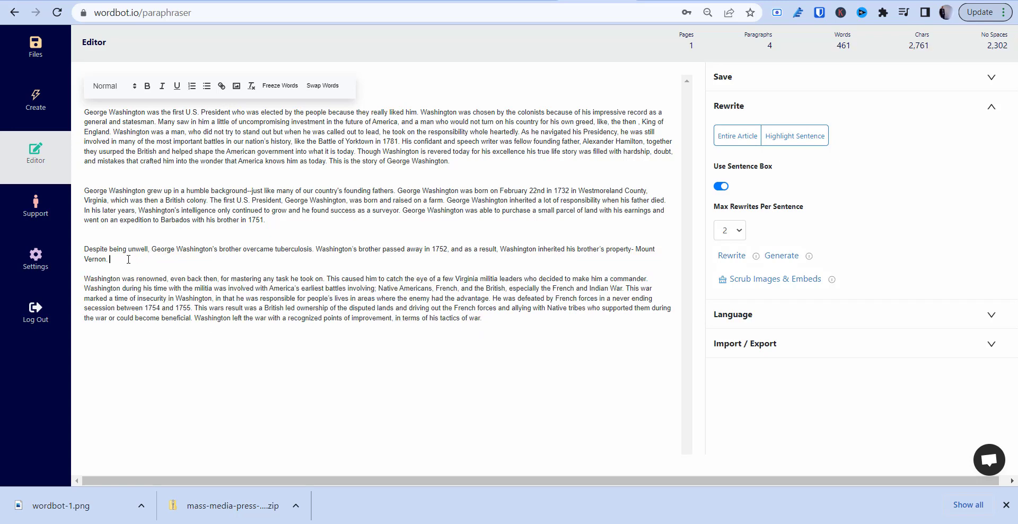
Highlight the "Despite being unwell" paragraph, then examine the document's paragraph and word counts.
drag(118, 259, 74, 204)
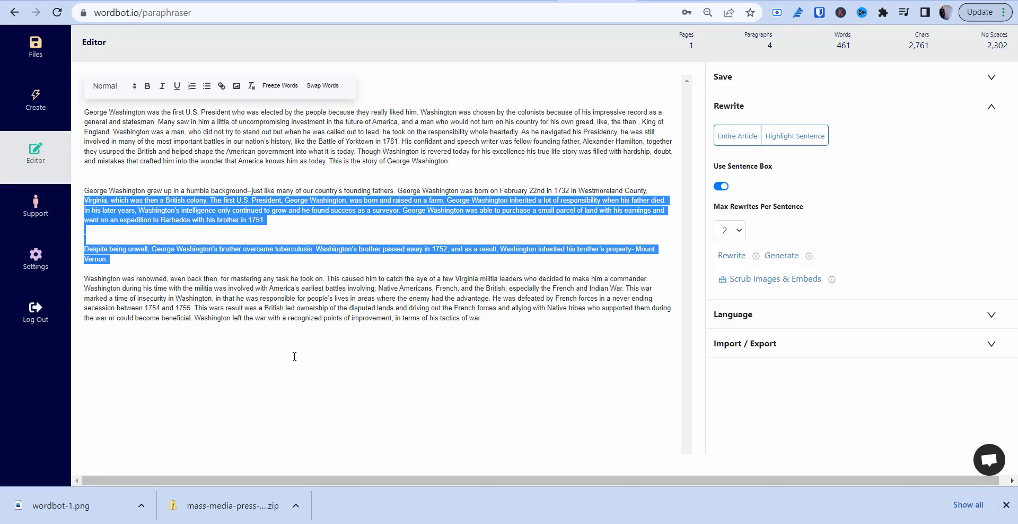
click(129, 265)
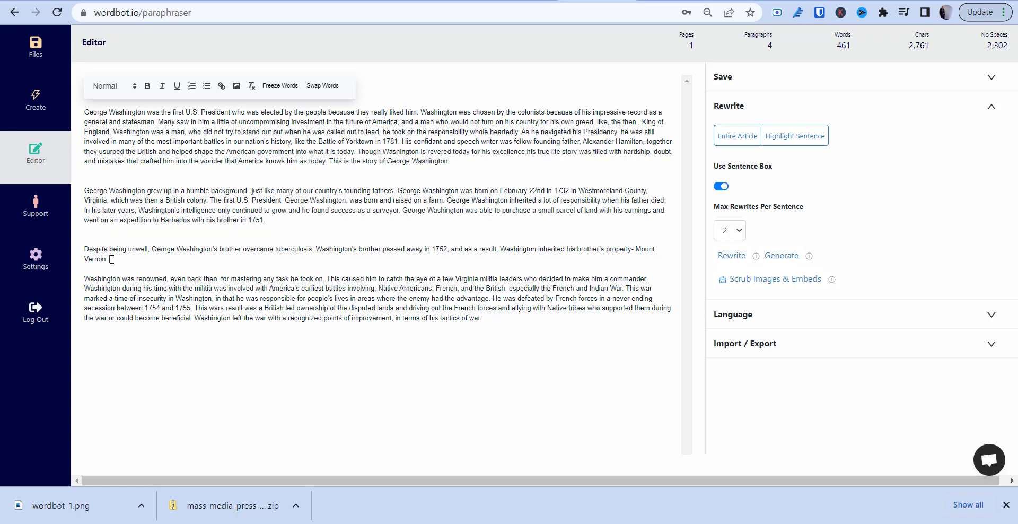
drag(110, 260, 75, 251)
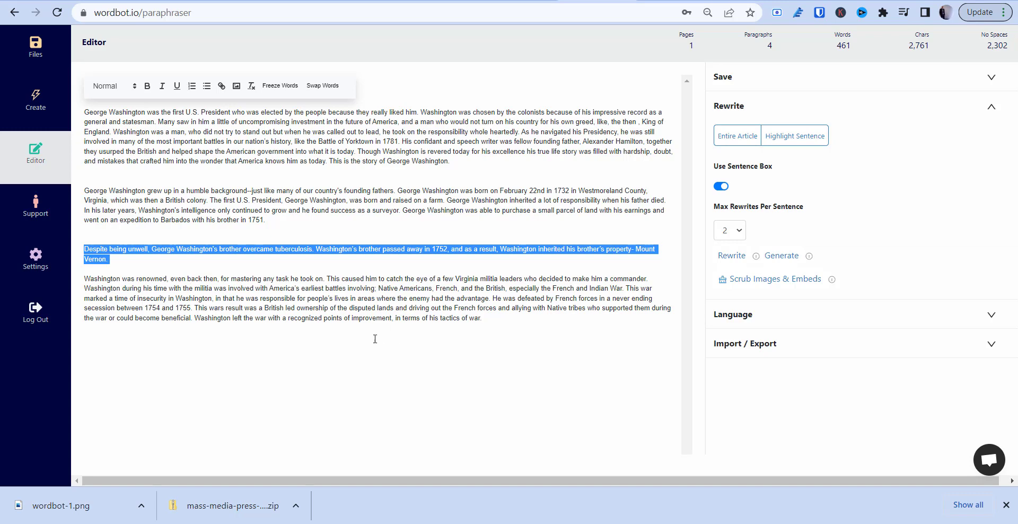
click(382, 384)
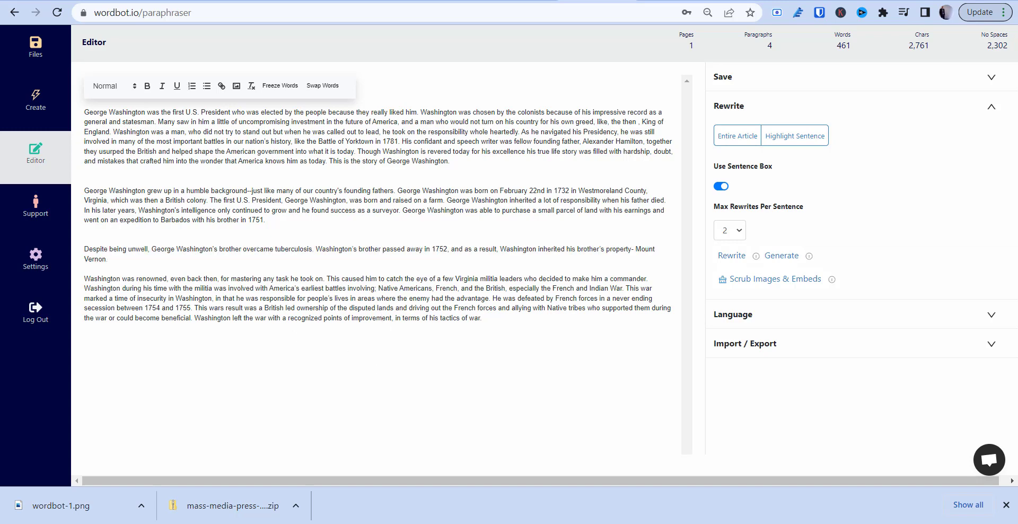
double_click(769, 45)
double_click(843, 45)
Make "George Washington" at the start of the first paragraph bold.
drag(86, 112, 147, 115)
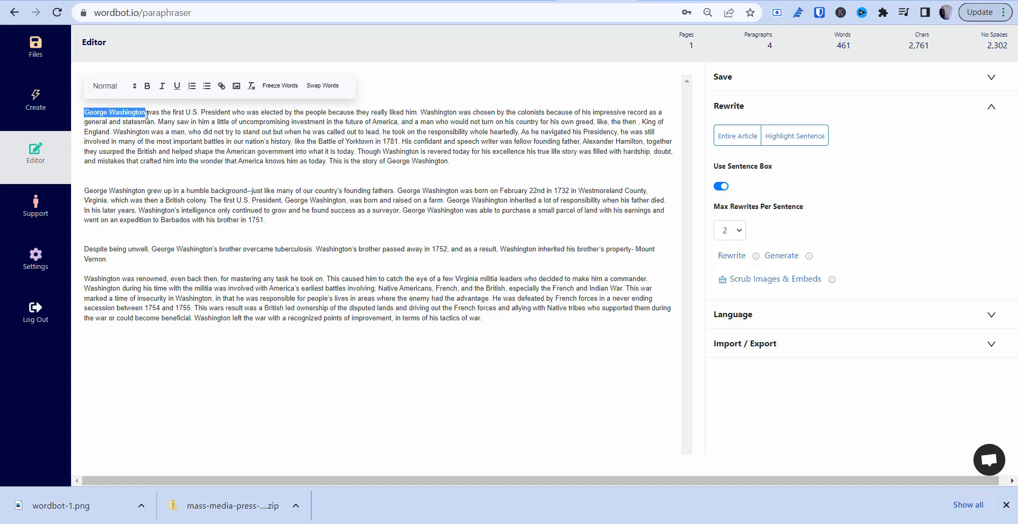
click(148, 86)
click(163, 123)
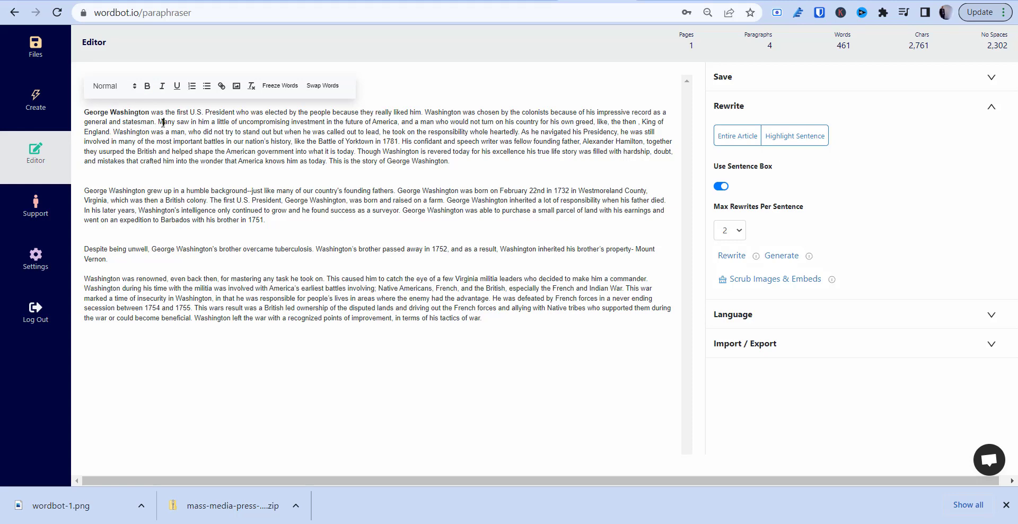
Add a bulleted list below the first paragraph with the items "list 1" and "list 2".
click(479, 159)
key(Return)
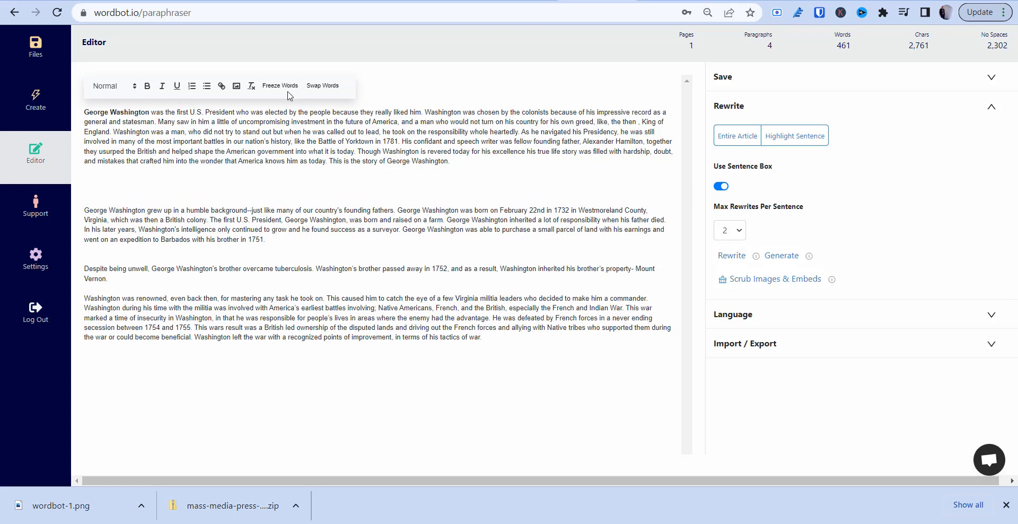
click(207, 85)
text(list 1)
key(Return)
text(list 2)
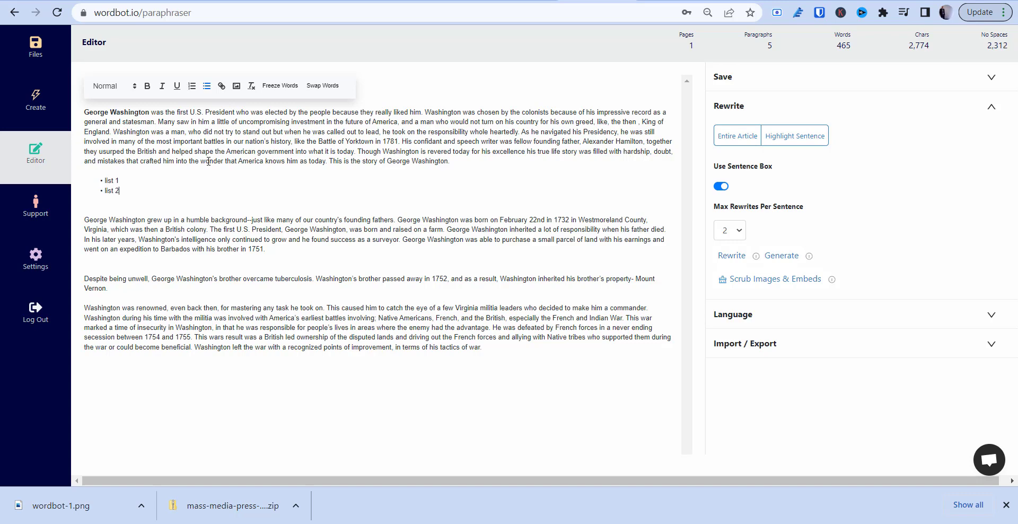
key(Return)
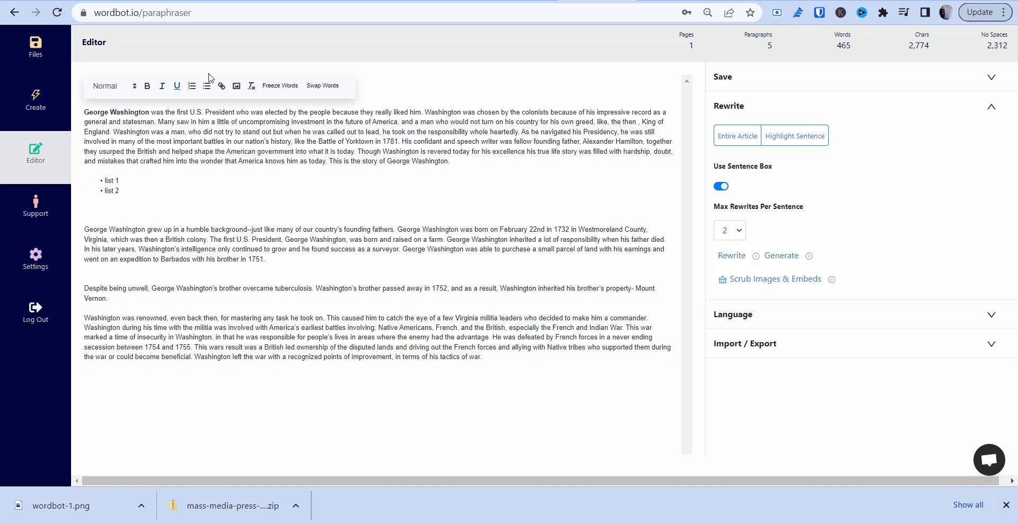
Insert the image wordbot-1.png from the Downloads folder below the bulleted list and check its placement.
click(236, 86)
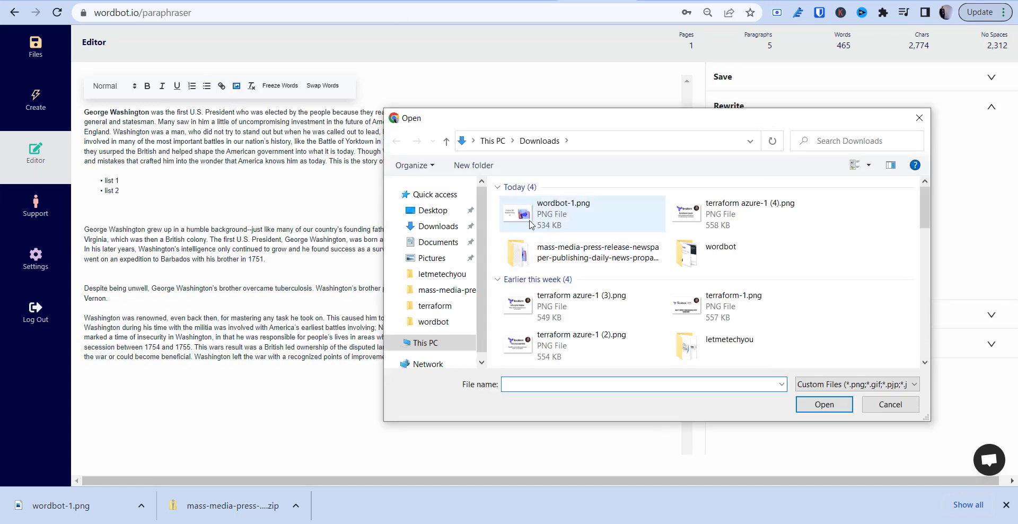
double_click(543, 221)
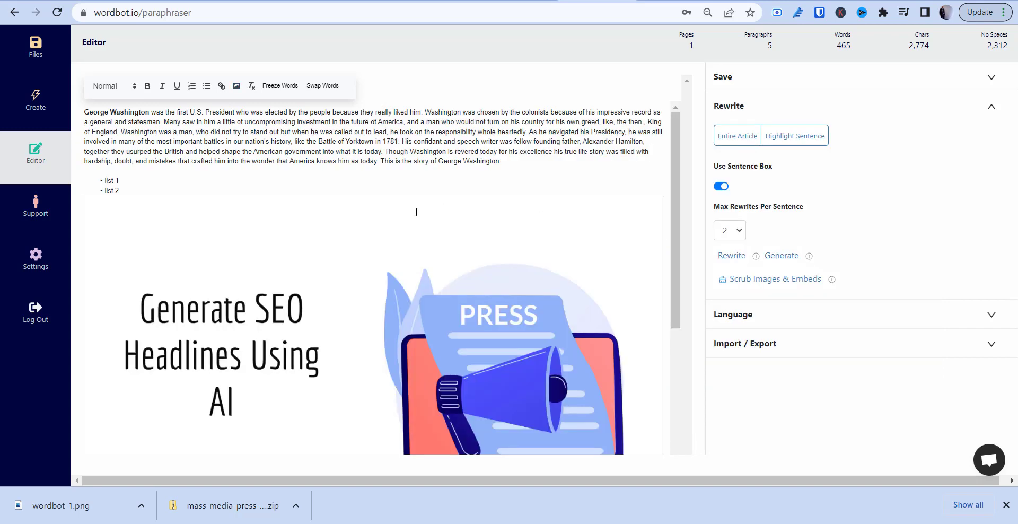
scroll(421, 295, down, 3)
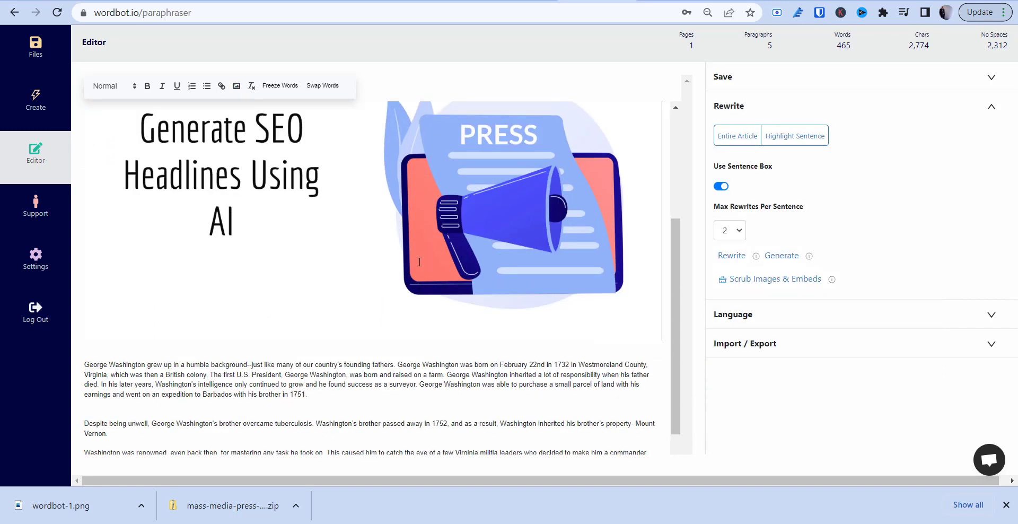
Delete the inserted image below the bulleted list and one of the blank lines there.
key(BackSpace)
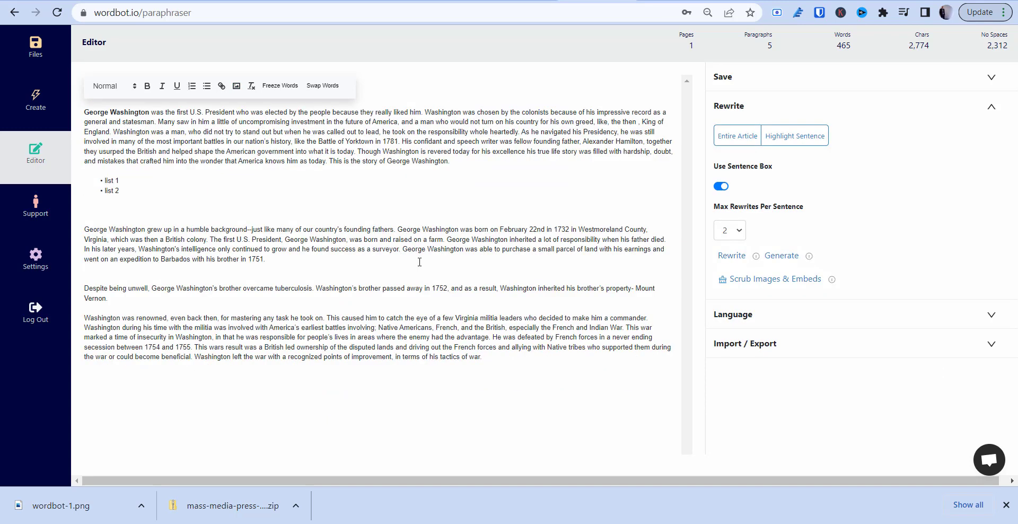
key(BackSpace)
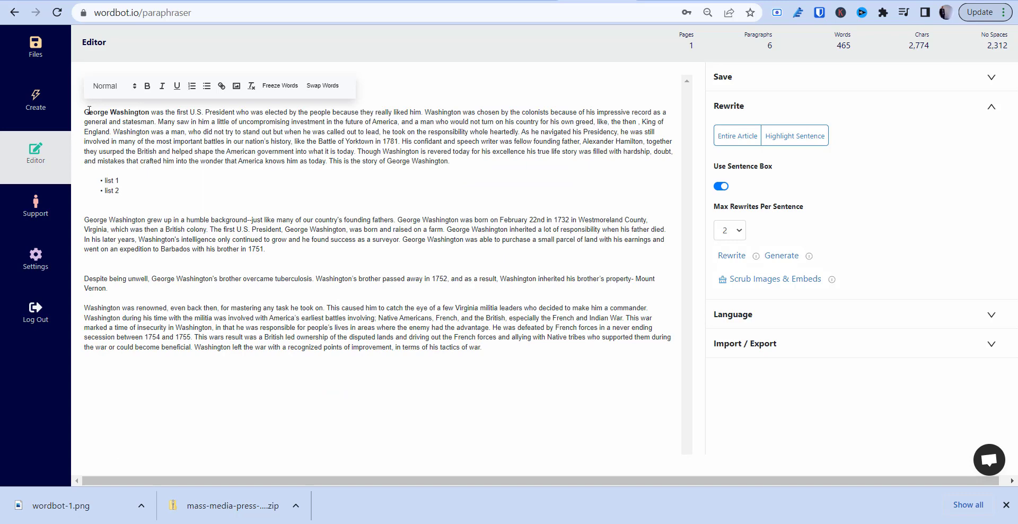
Add the title line "George Washington" above the first paragraph, with a blank line before it.
click(88, 110)
key(Return)
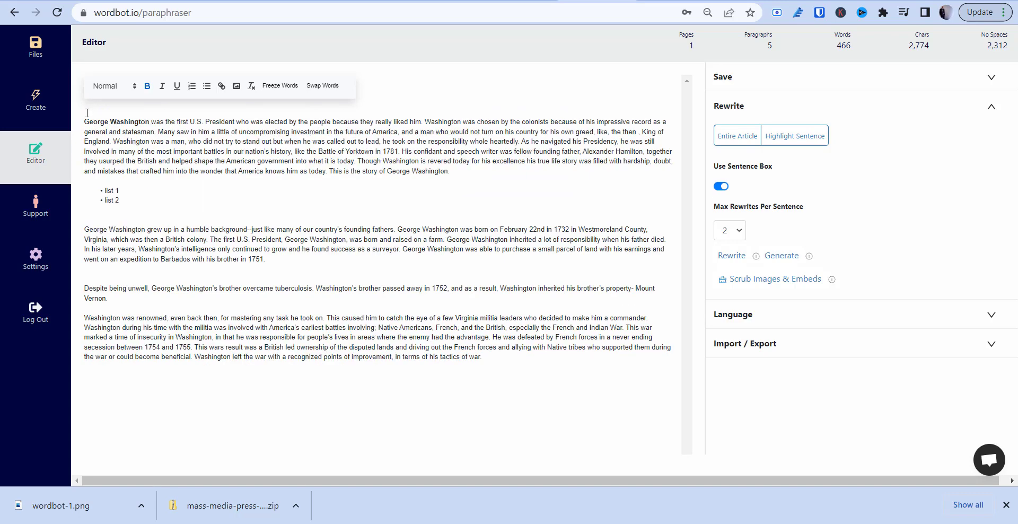
key(Return)
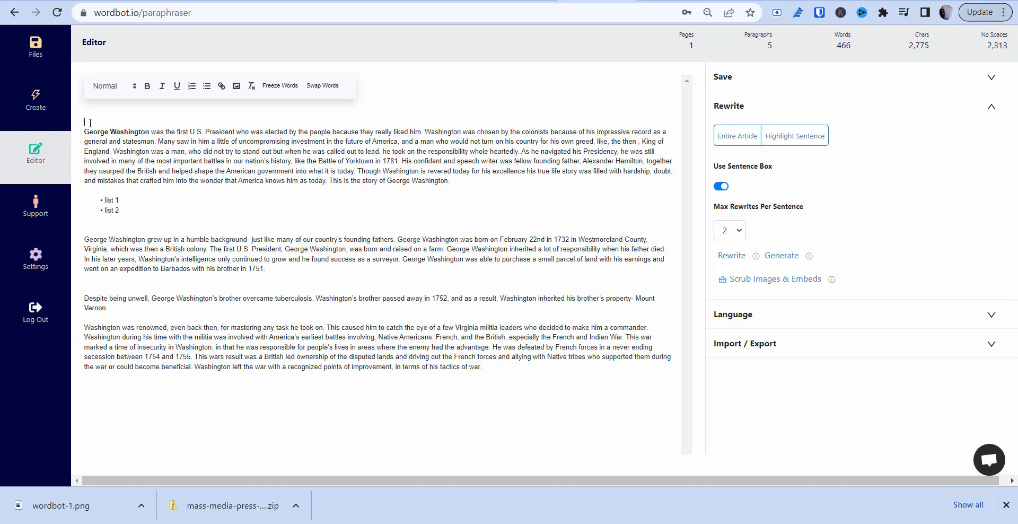
text(George Washington)
Format the "George Washington" title line as Heading and insert a blank line between it and the first paragraph.
drag(146, 122, 58, 114)
click(119, 88)
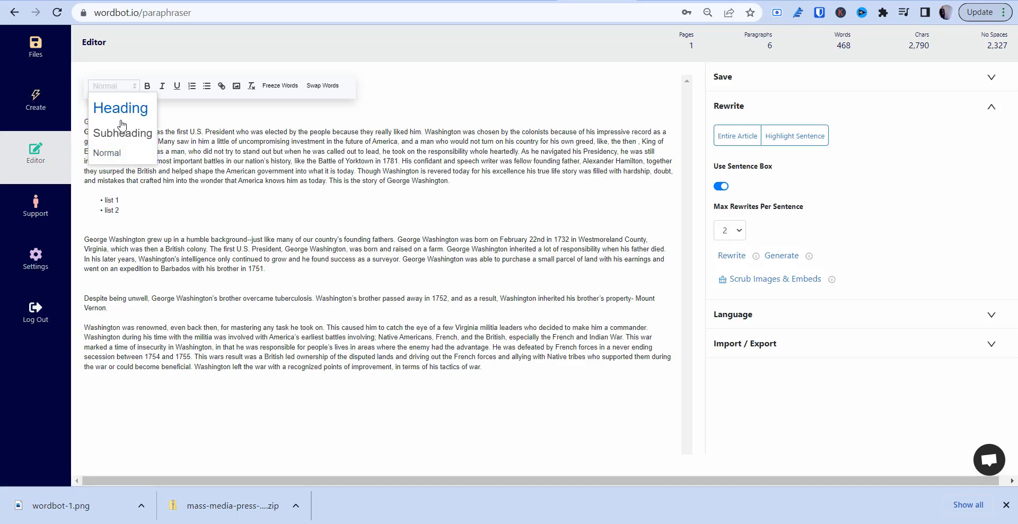
click(120, 110)
click(211, 132)
click(229, 145)
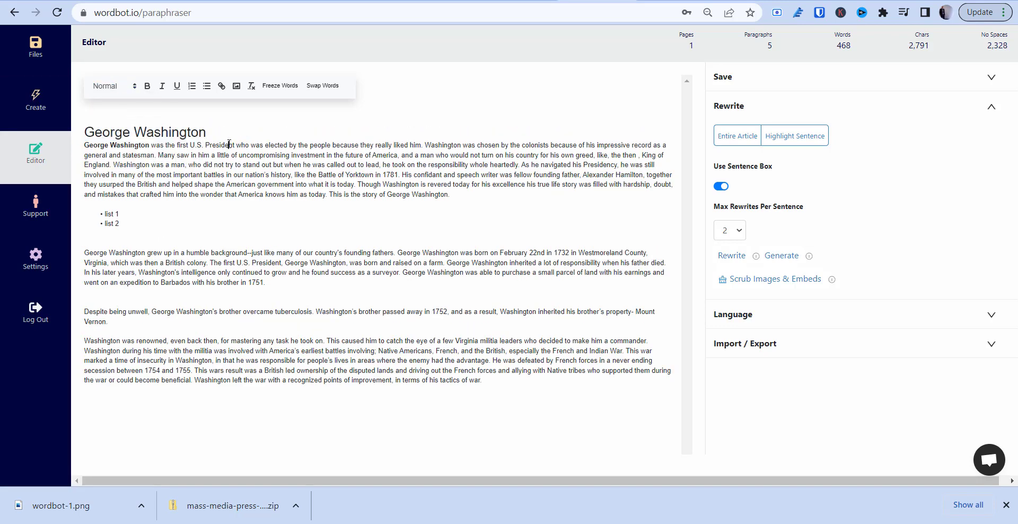
click(218, 137)
key(Return)
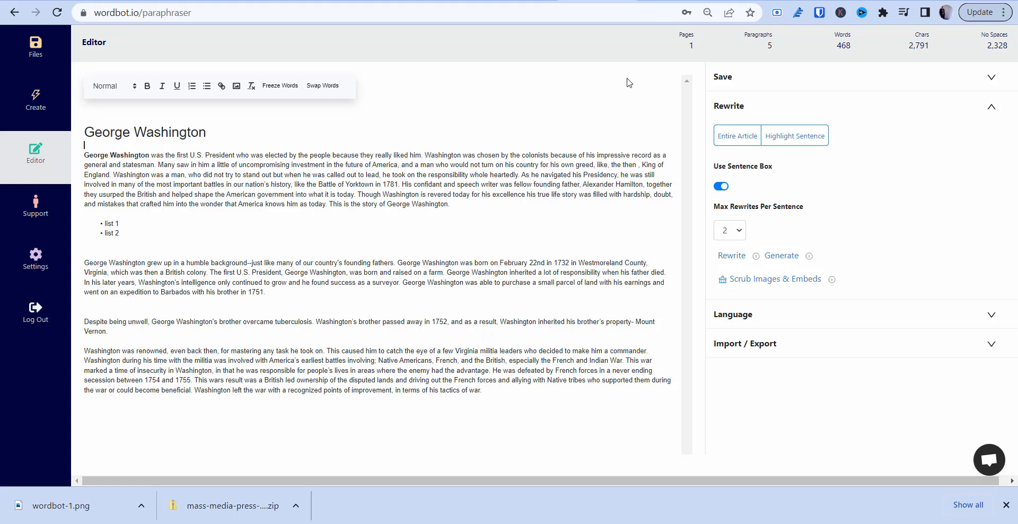
Save the document in the Essays College 2022 folder with the file name "George Washington".
click(765, 76)
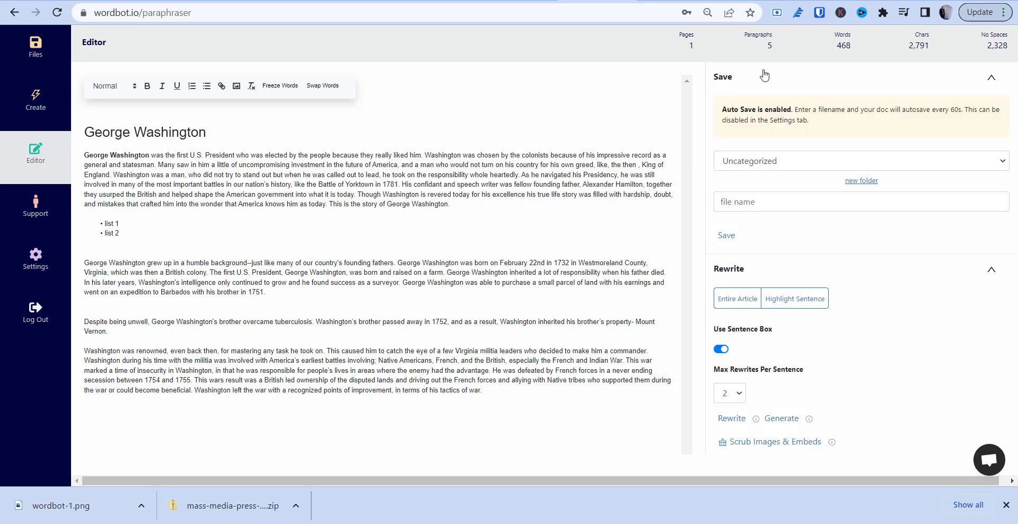
click(773, 163)
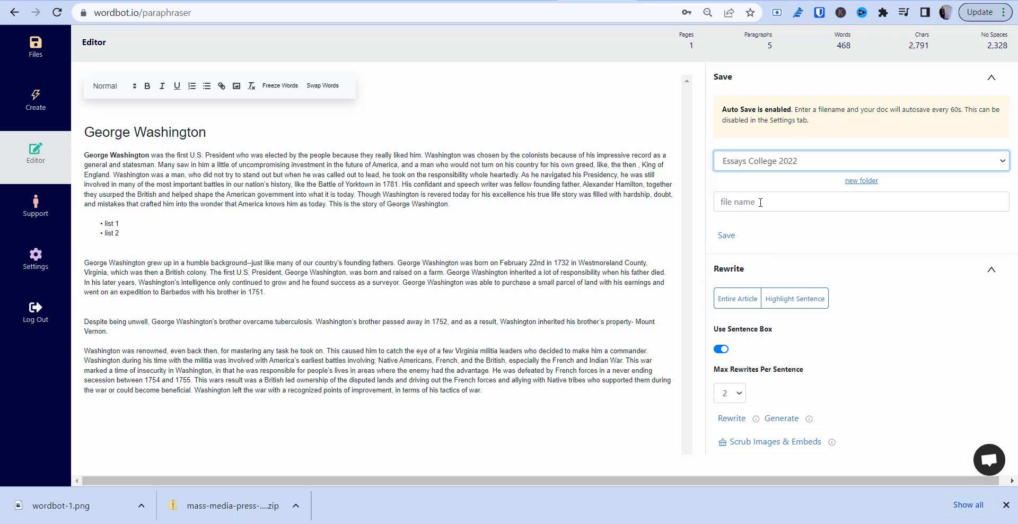
click(760, 202)
text(Ge)
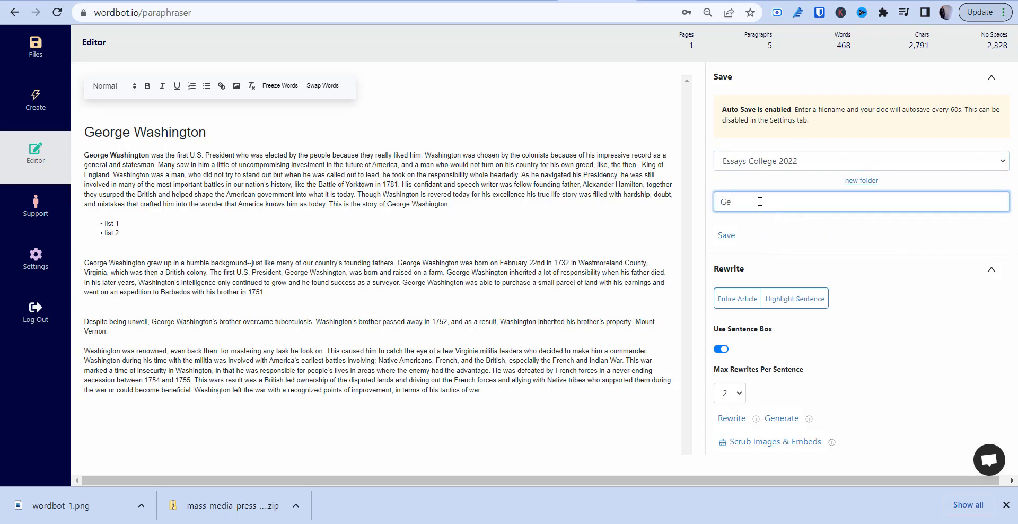
text(orge Washington)
click(722, 242)
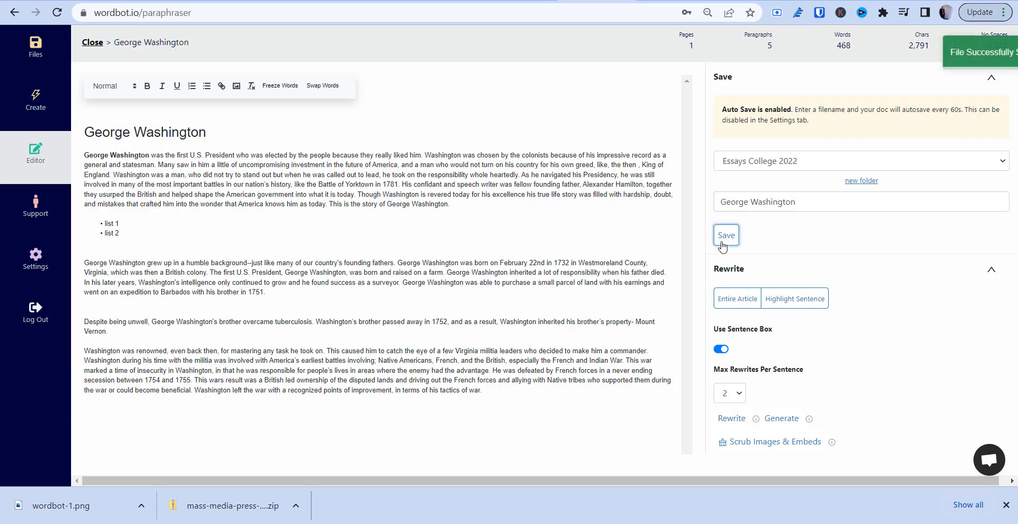
Close the document and reopen the George Washington file for editing from the Essays College 2022 folder.
click(90, 47)
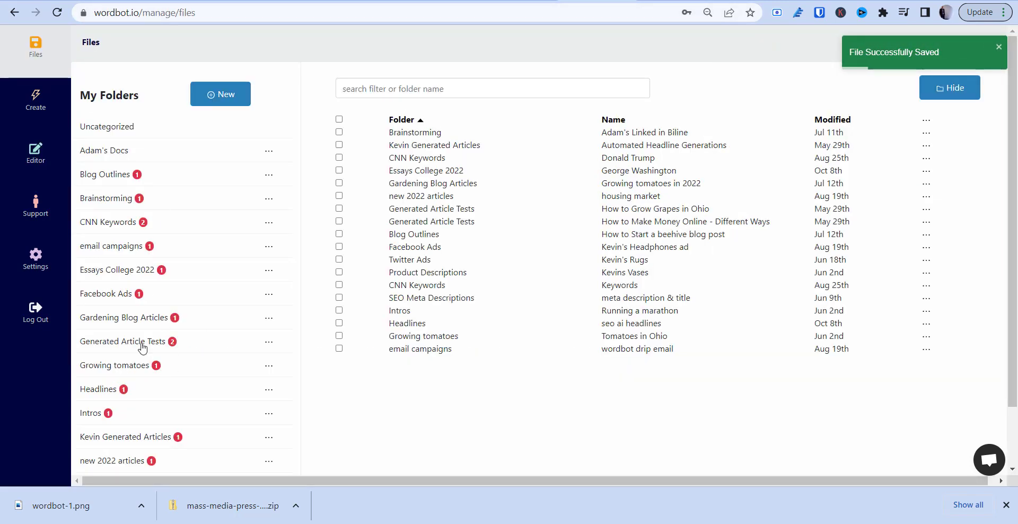
click(110, 275)
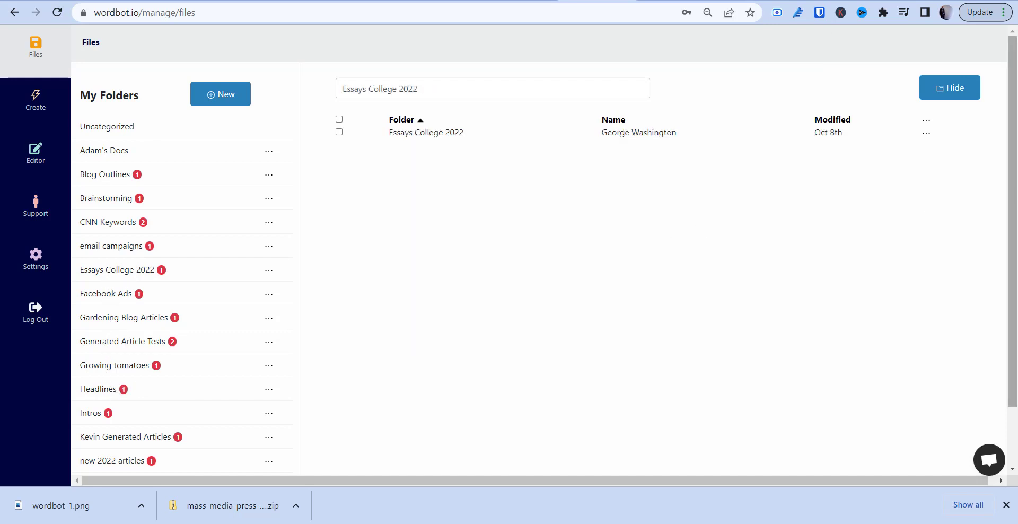
click(928, 133)
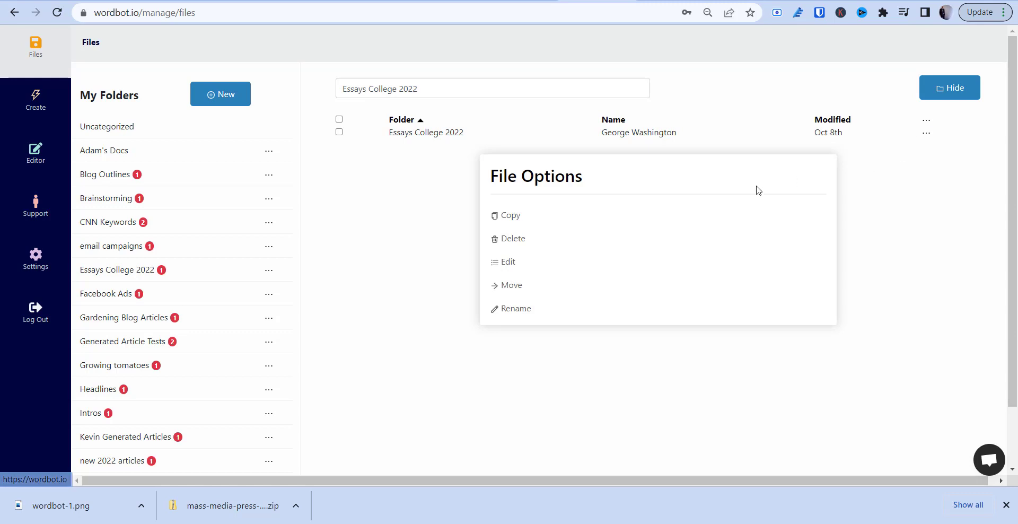
click(504, 266)
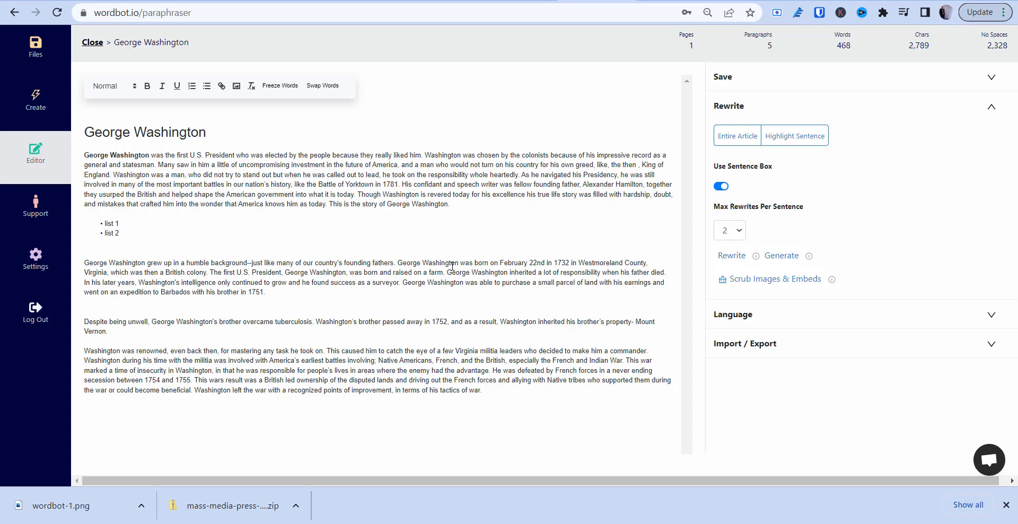
click(364, 249)
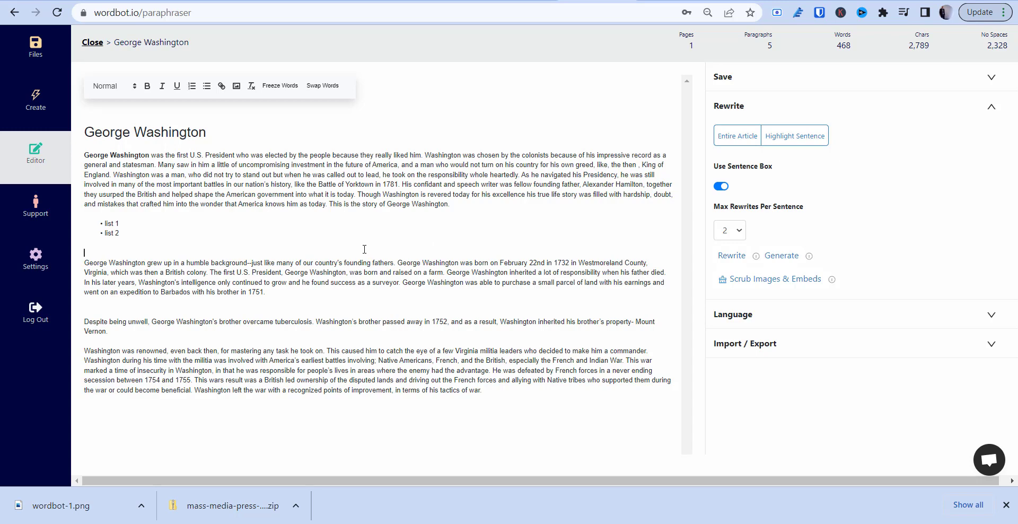